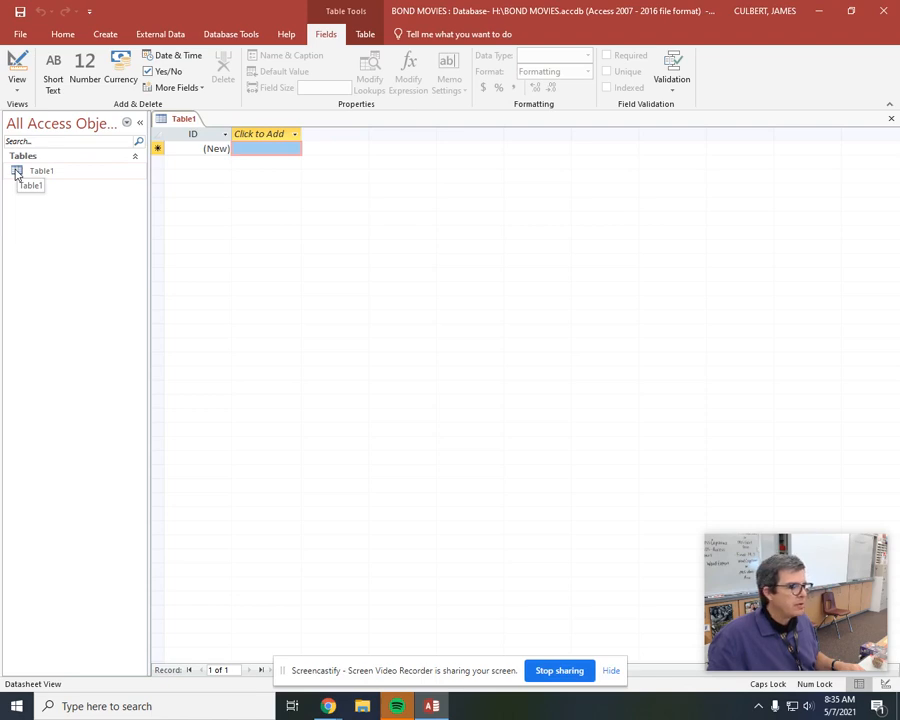
# - Switch the new table to Design View, saving it under the name ALL BOND MOVIES
pyautogui.click(18, 68)
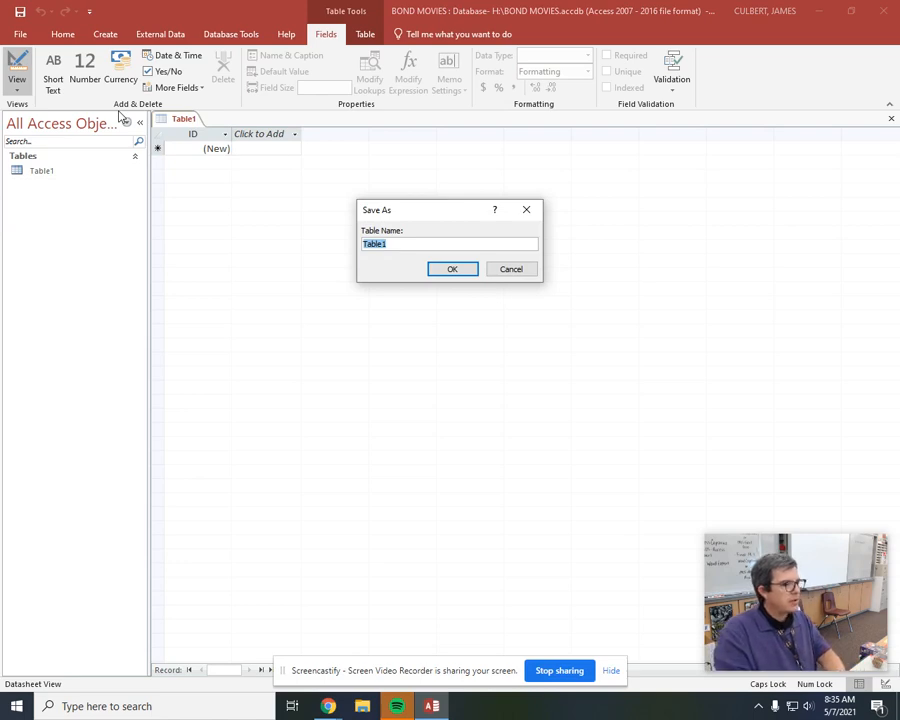
pyautogui.write('A')
pyautogui.press('BackSpace')
pyautogui.write('ALL')
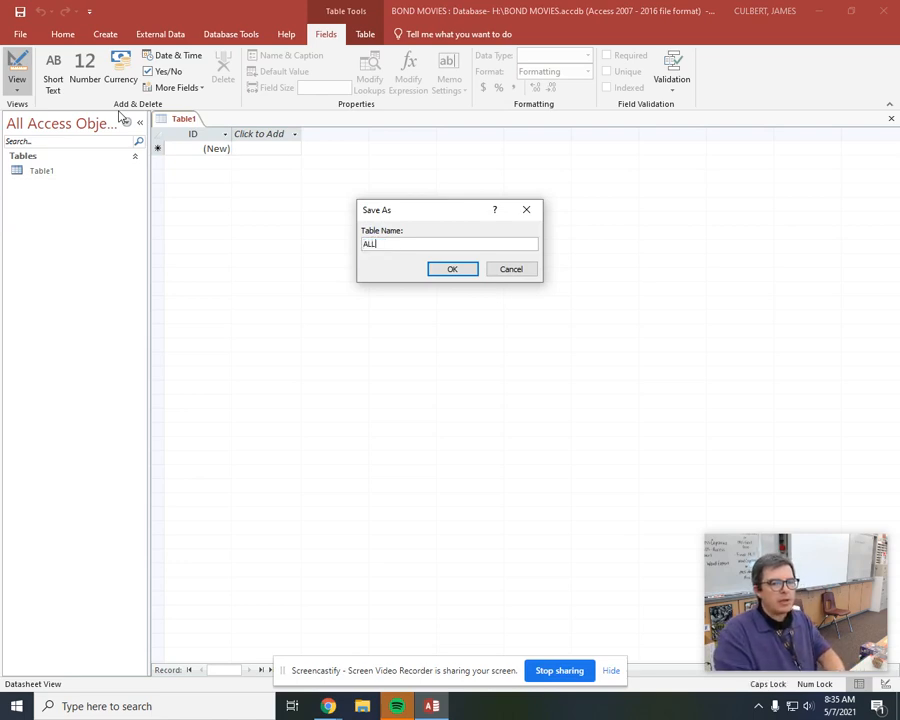
pyautogui.write(' BOND MOVIE')
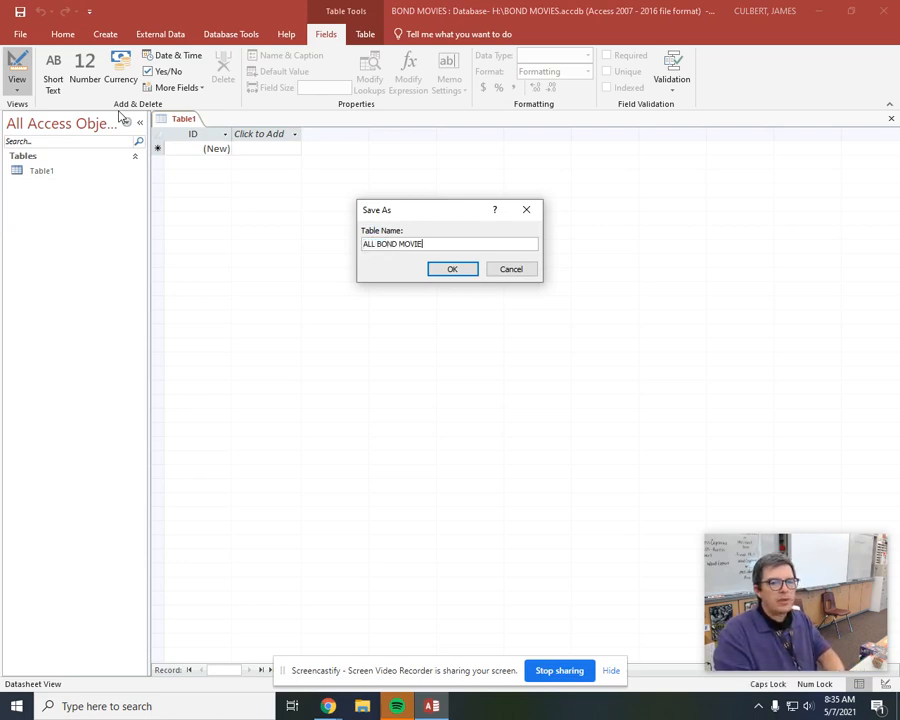
pyautogui.write('S')
pyautogui.press('Return')
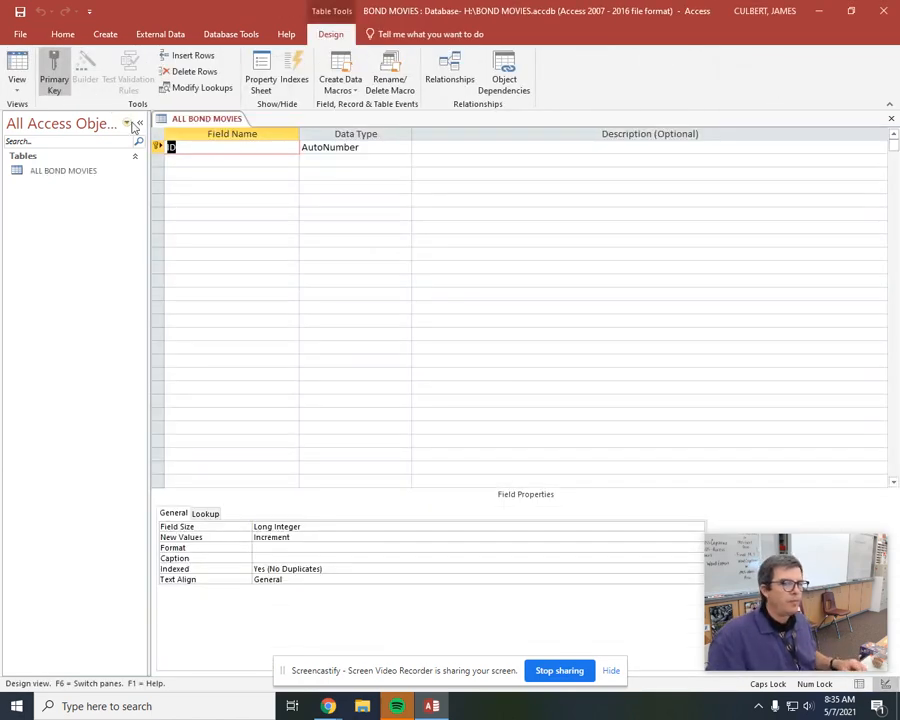
# - Add a field named Year Released with the Short Text data type below the ID field
pyautogui.click(278, 163)
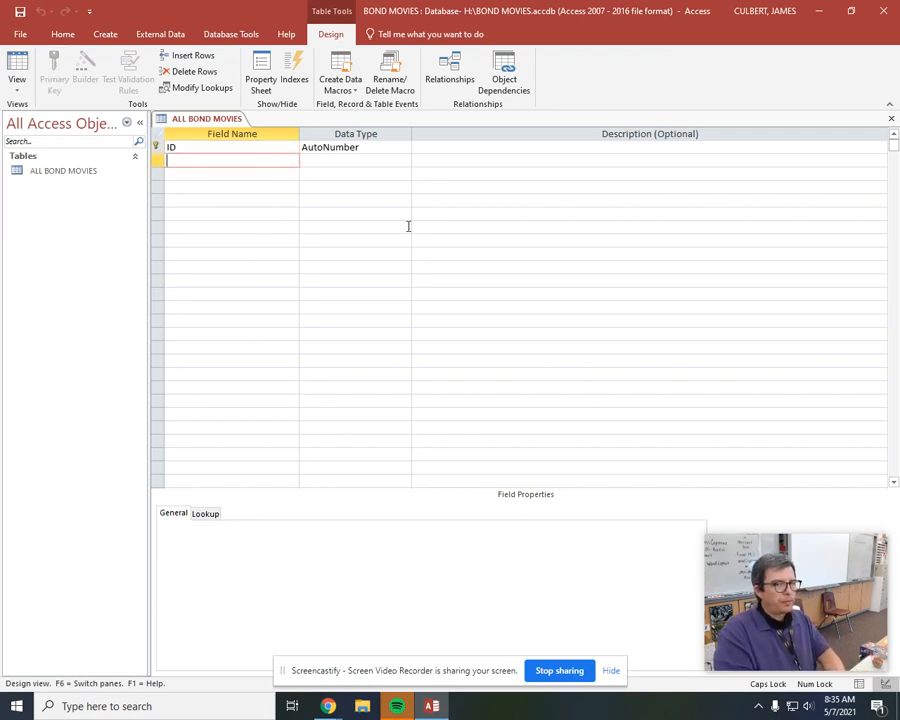
pyautogui.write('Y')
pyautogui.press('BackSpace')
pyautogui.press('capslock')
pyautogui.write('Year R')
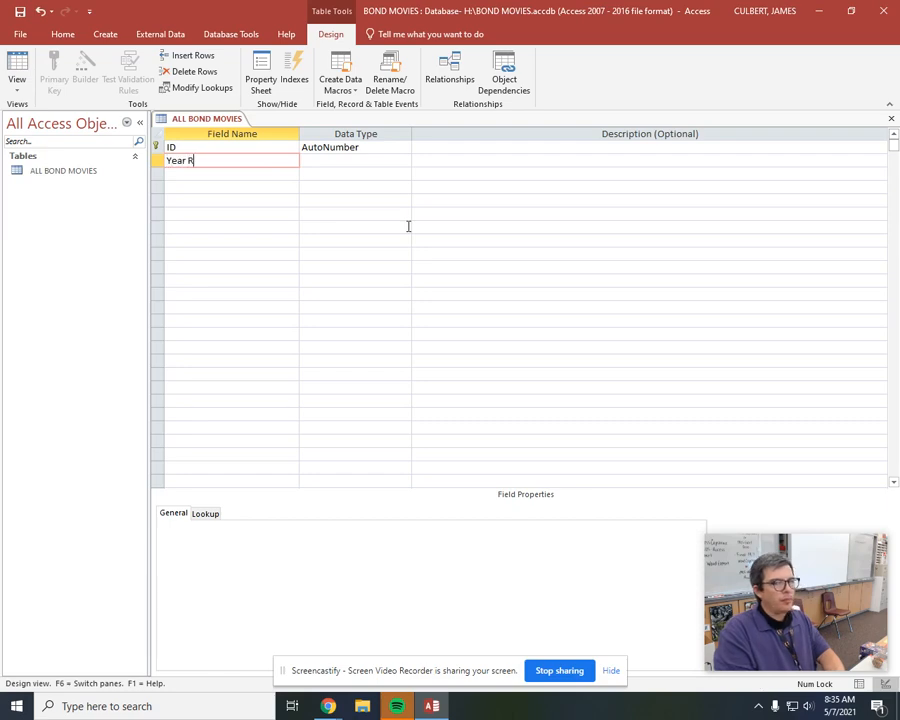
pyautogui.write('eleased')
pyautogui.press('Tab')
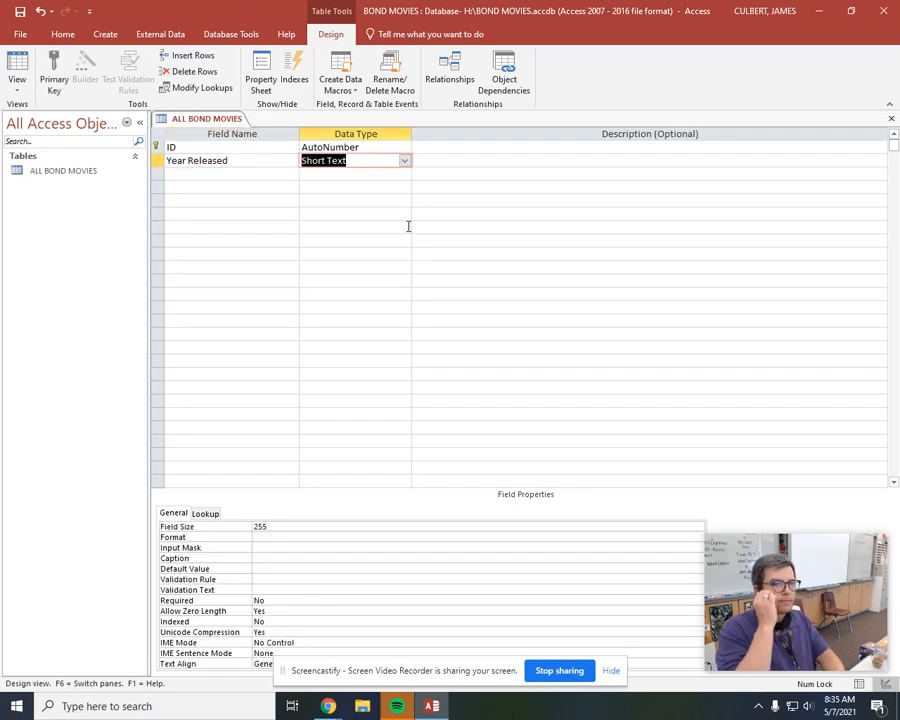
pyautogui.press('Tab')
pyautogui.press('Tab')
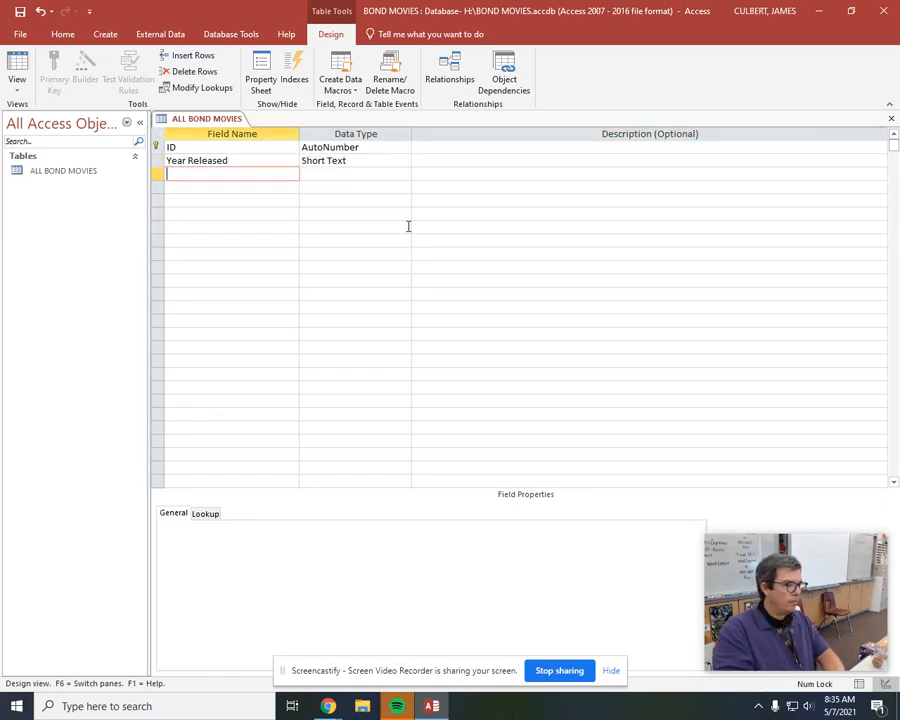
# - Add the Short Text fields Film Title and Actor, and save the table while switching to Datasheet View
pyautogui.write('Film Title')
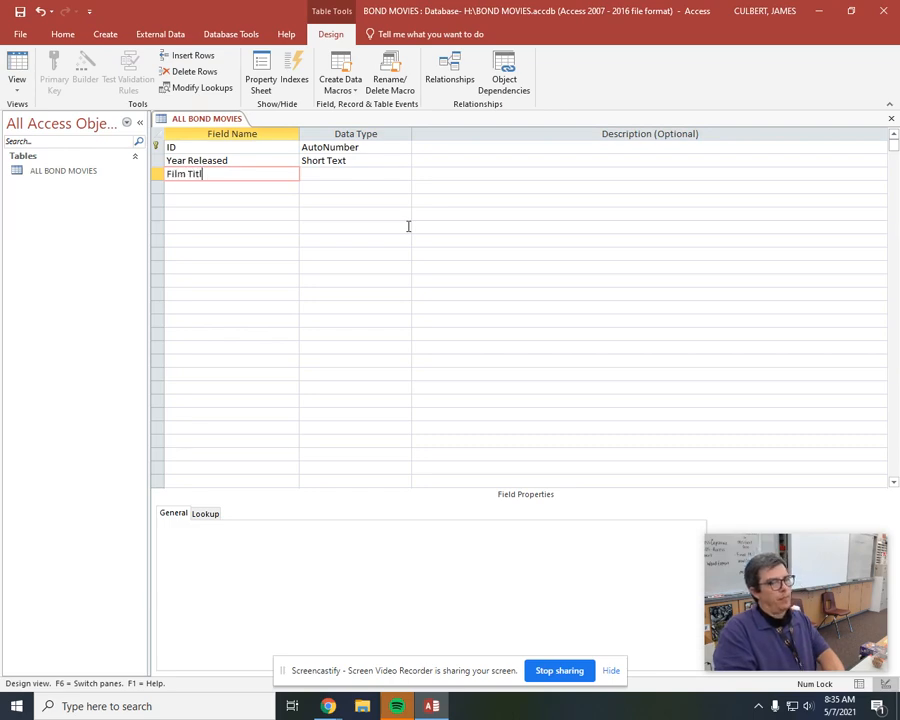
pyautogui.press('Tab')
pyautogui.press('Tab')
pyautogui.press('Tab')
pyautogui.write('Actor')
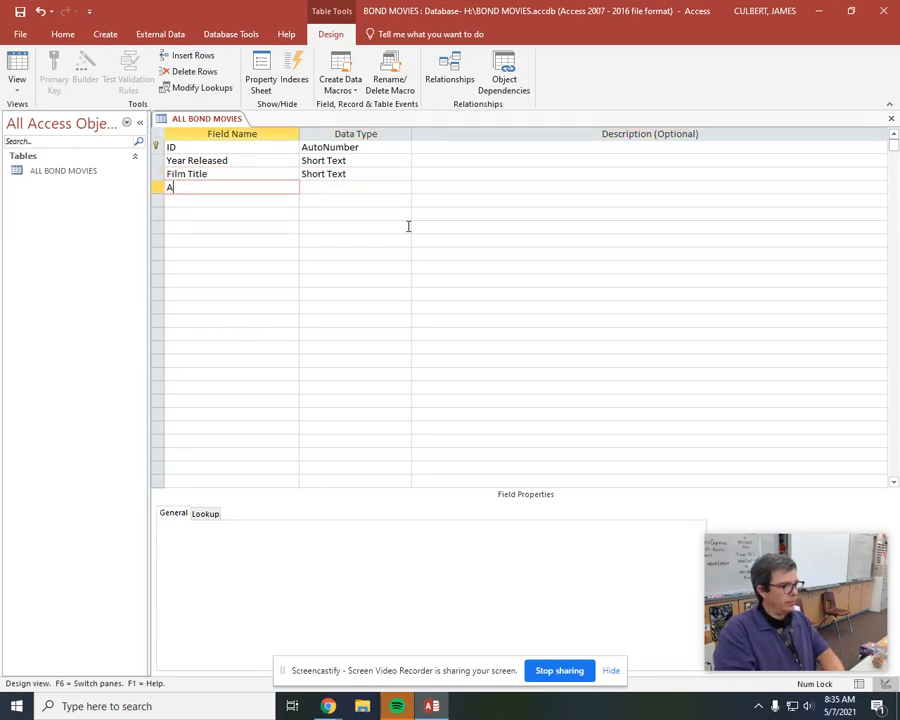
pyautogui.press('Tab')
pyautogui.press('Tab')
pyautogui.press('Tab')
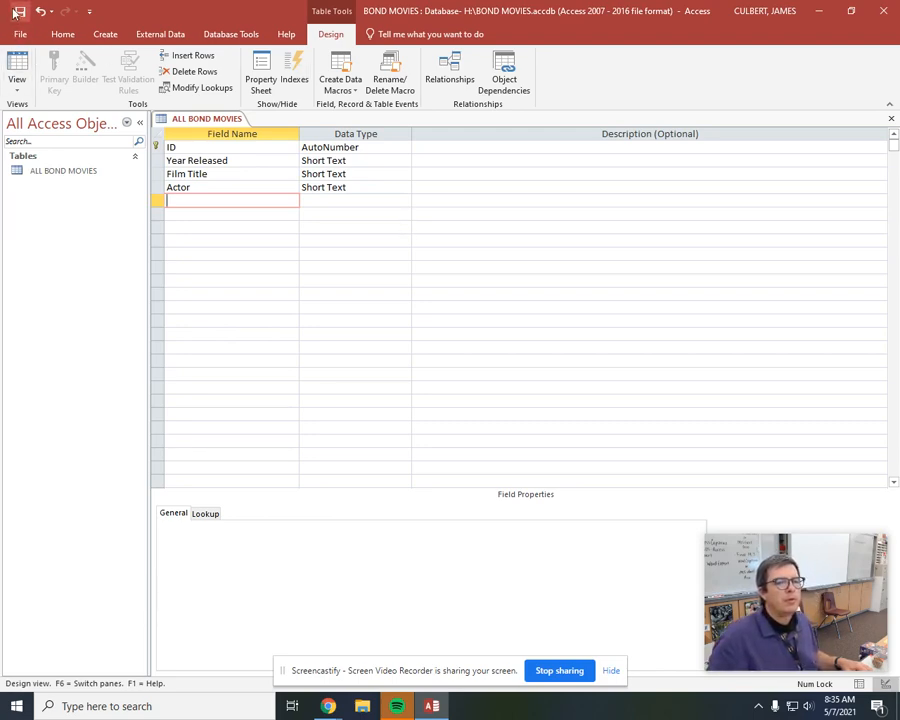
pyautogui.click(17, 70)
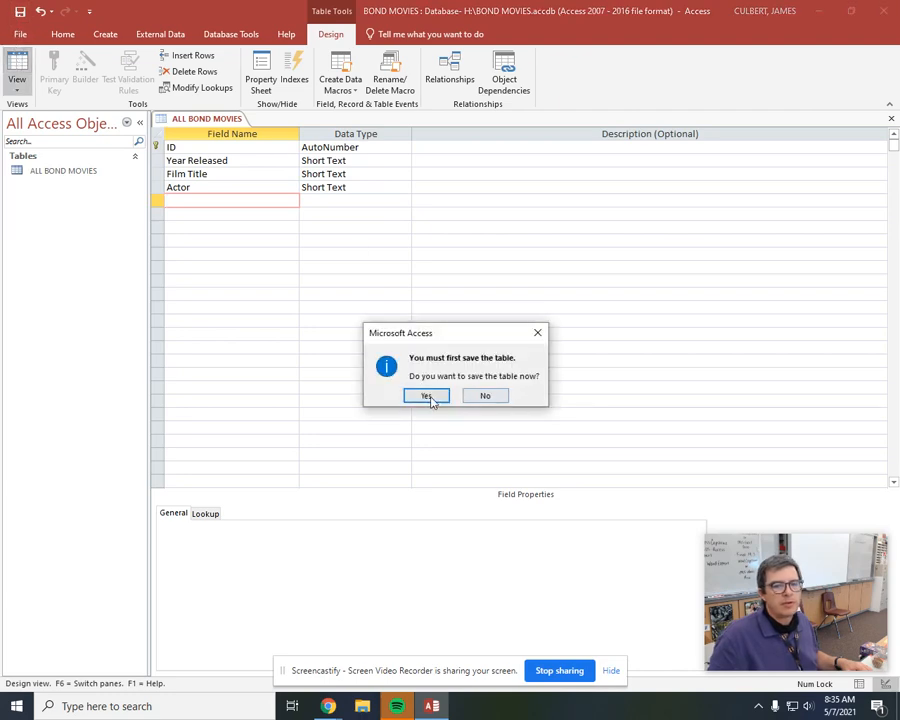
pyautogui.click(427, 396)
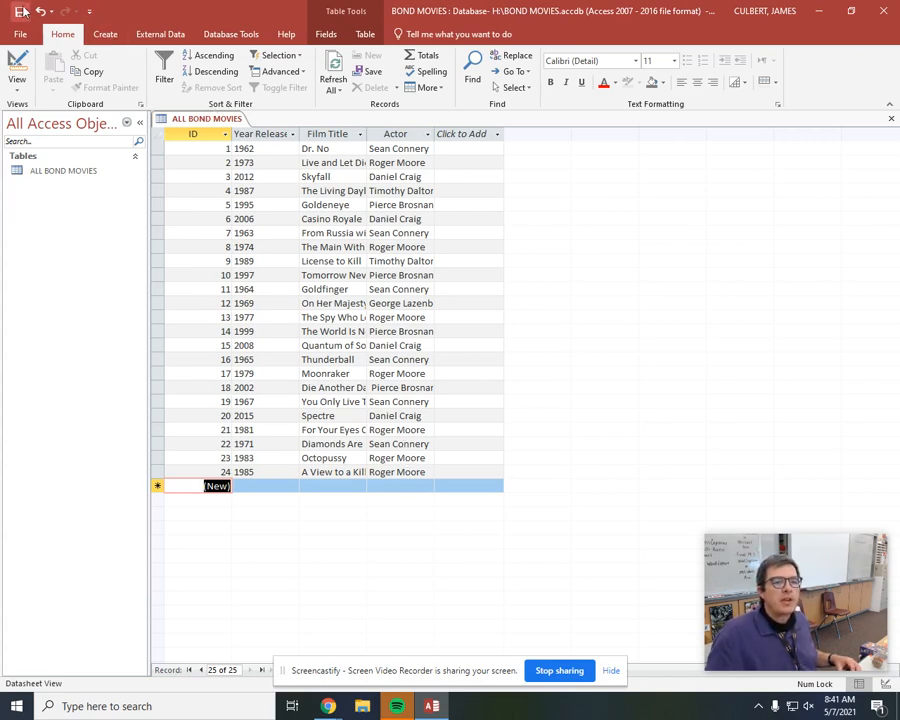
# - Close the ALL BOND MOVIES table and start a new query in Design View based on that table
pyautogui.rightClick(184, 117)
pyautogui.click(211, 146)
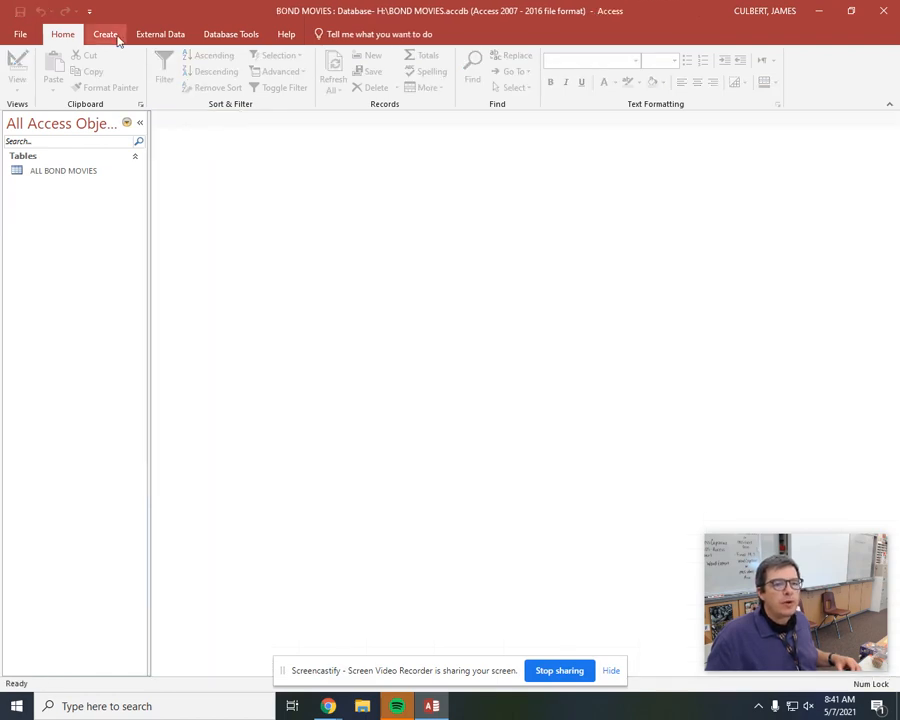
pyautogui.click(114, 38)
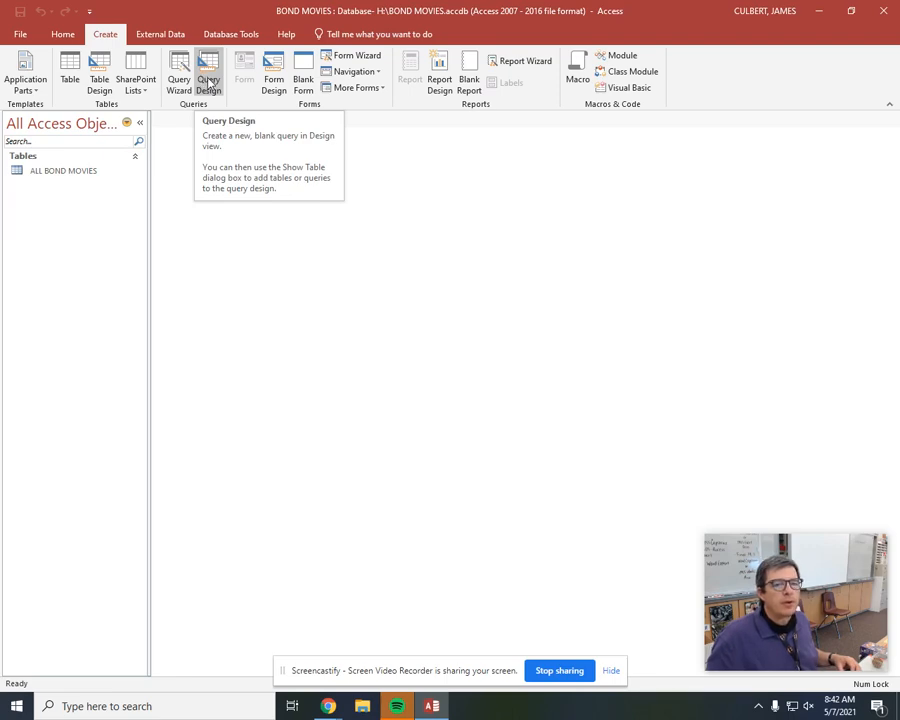
pyautogui.click(209, 82)
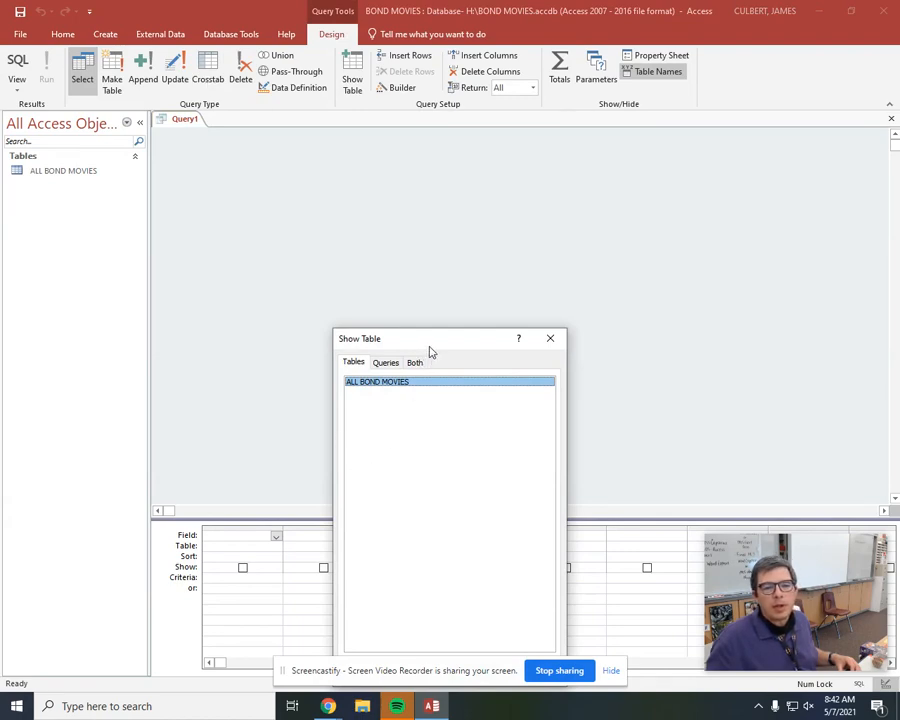
pyautogui.moveTo(437, 343); pyautogui.dragTo(720, 150)
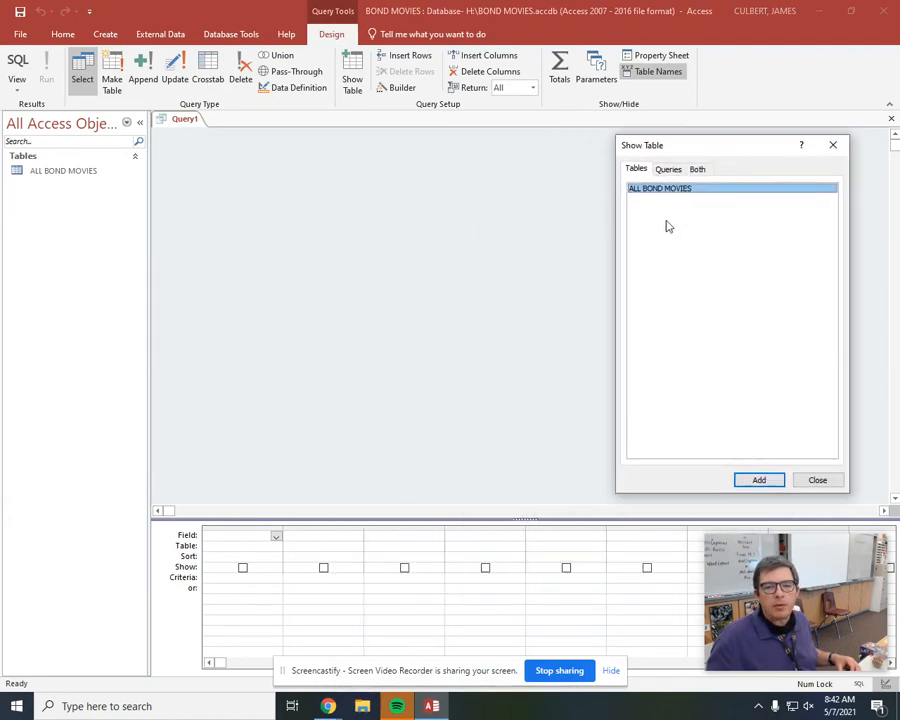
pyautogui.doubleClick(659, 190)
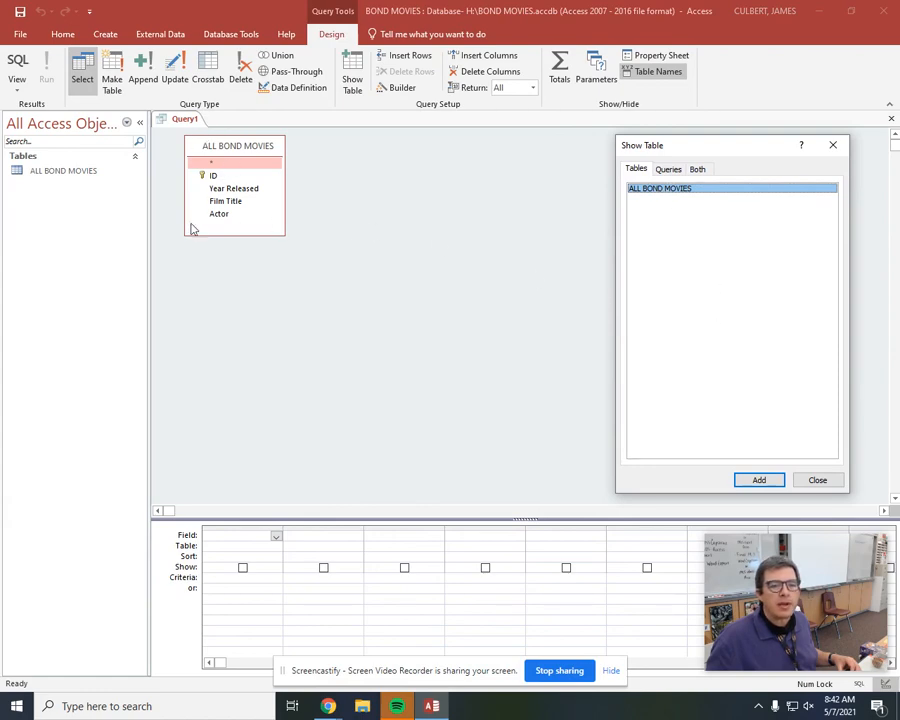
pyautogui.click(815, 481)
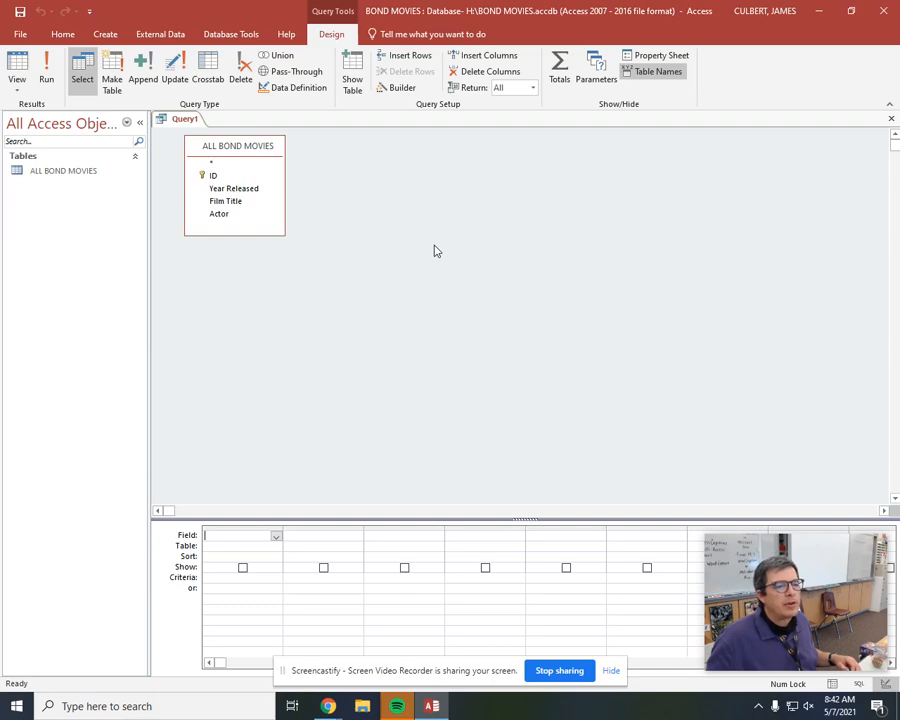
# - Add the Year Released and Film Title fields to the query and save it as YEAR TITLE
pyautogui.doubleClick(233, 188)
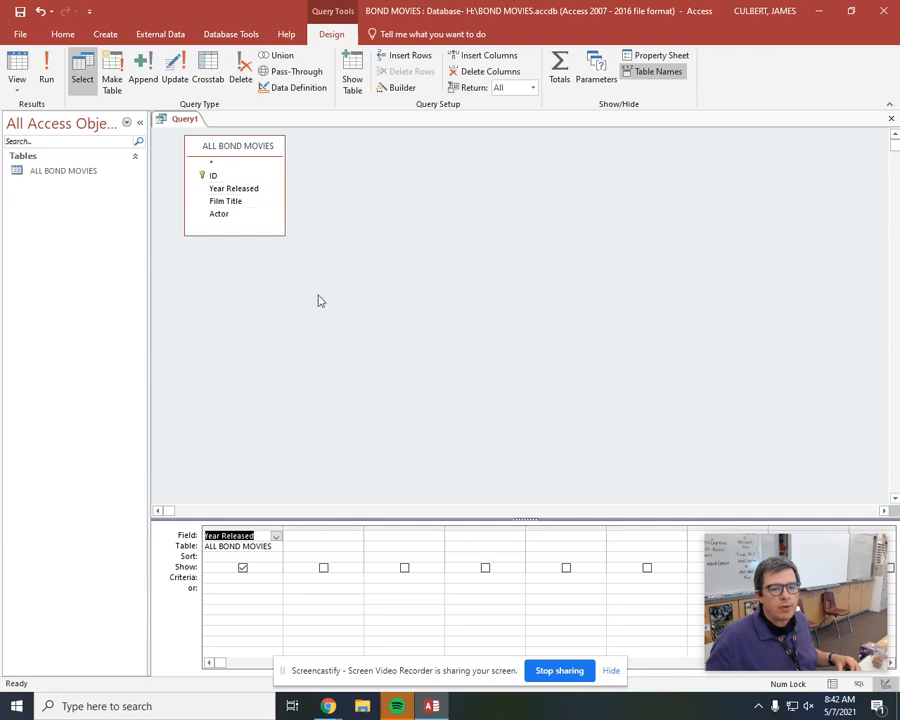
pyautogui.doubleClick(228, 201)
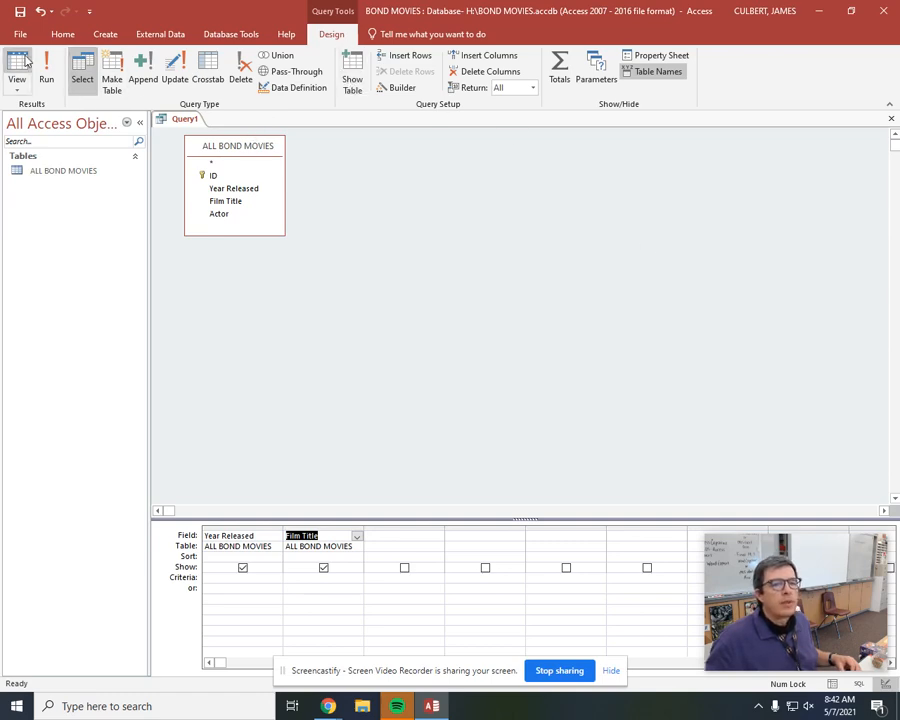
pyautogui.click(19, 11)
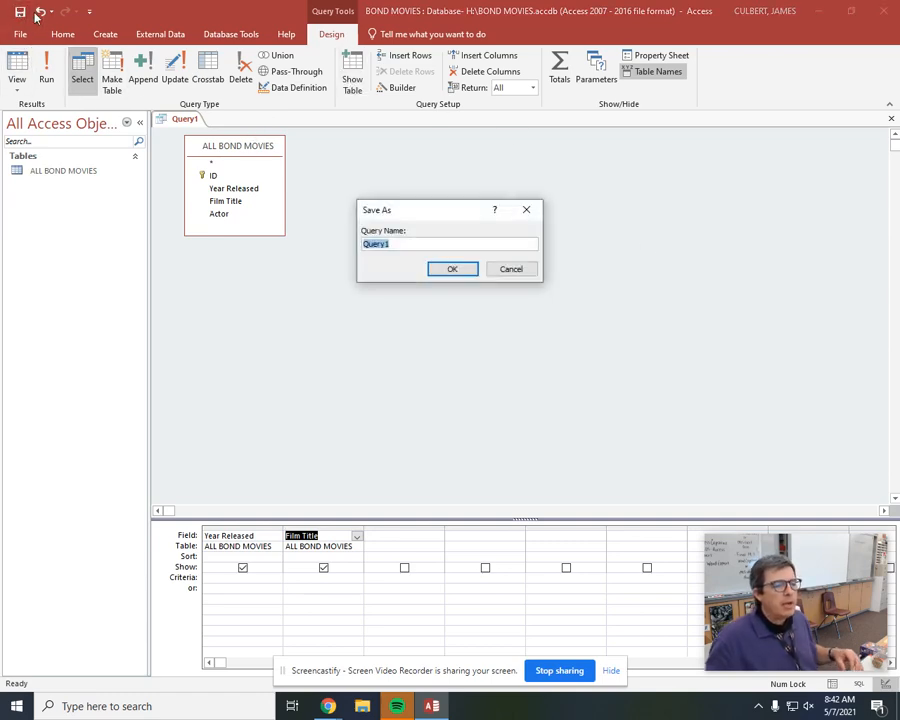
pyautogui.write('YEA')
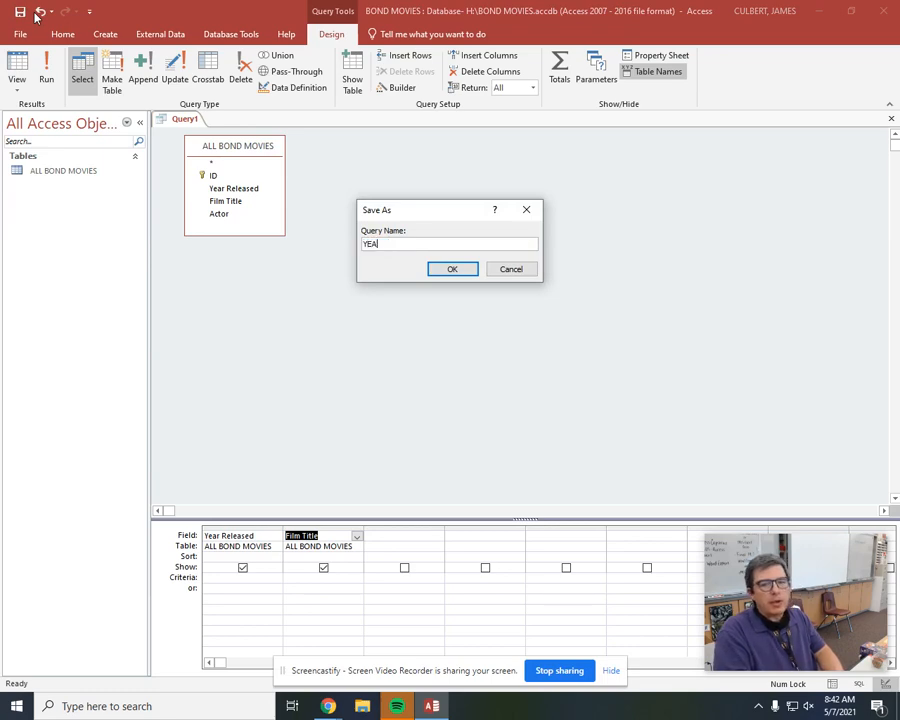
pyautogui.write('R TITLE')
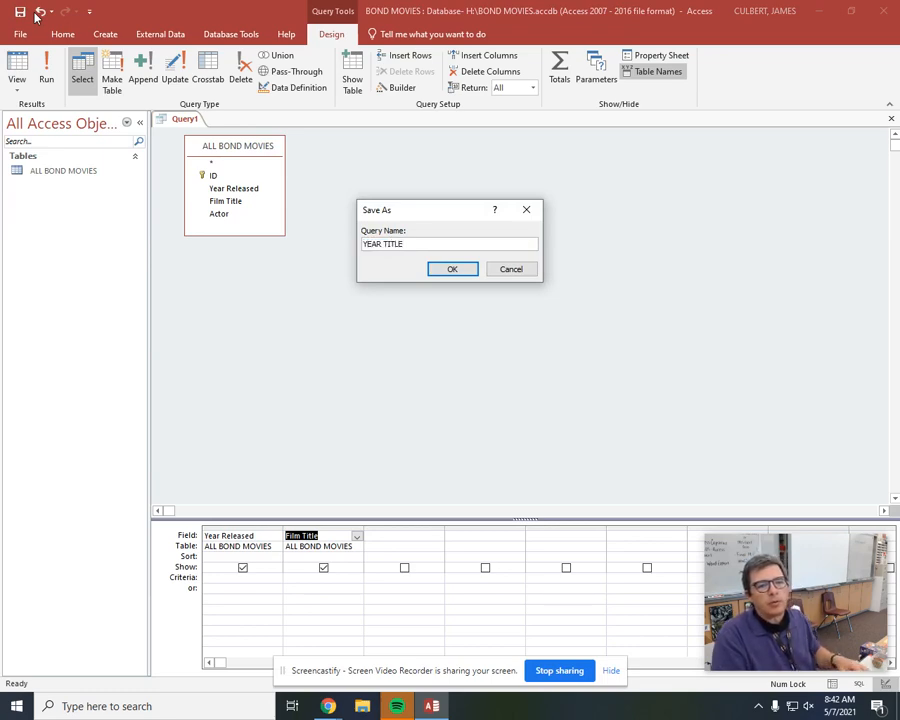
pyautogui.click(453, 268)
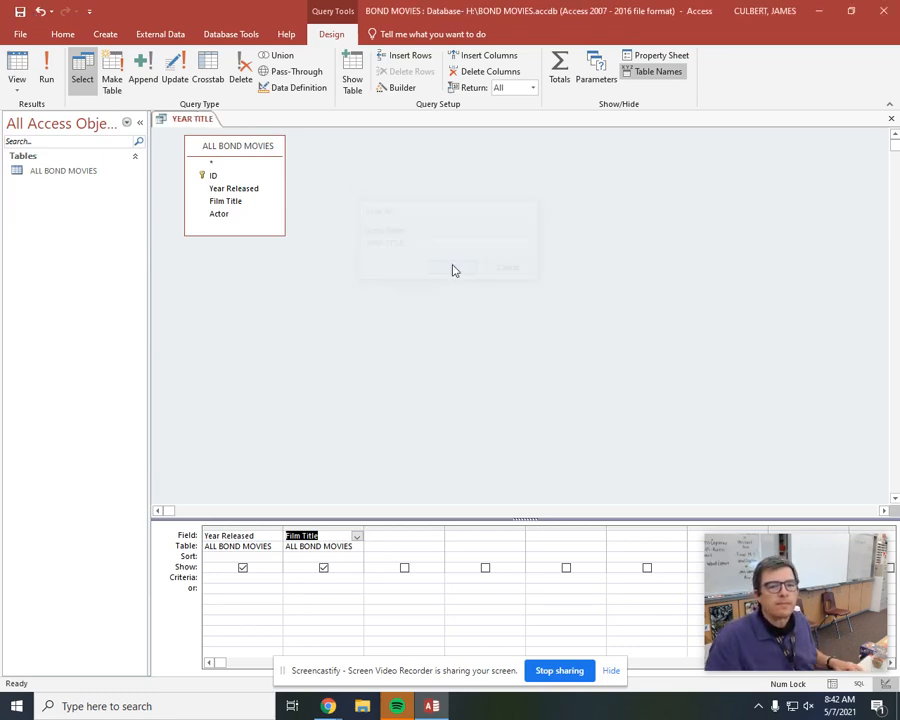
# - Run the YEAR TITLE query and compare its results with the ALL BOND MOVIES table
pyautogui.click(49, 70)
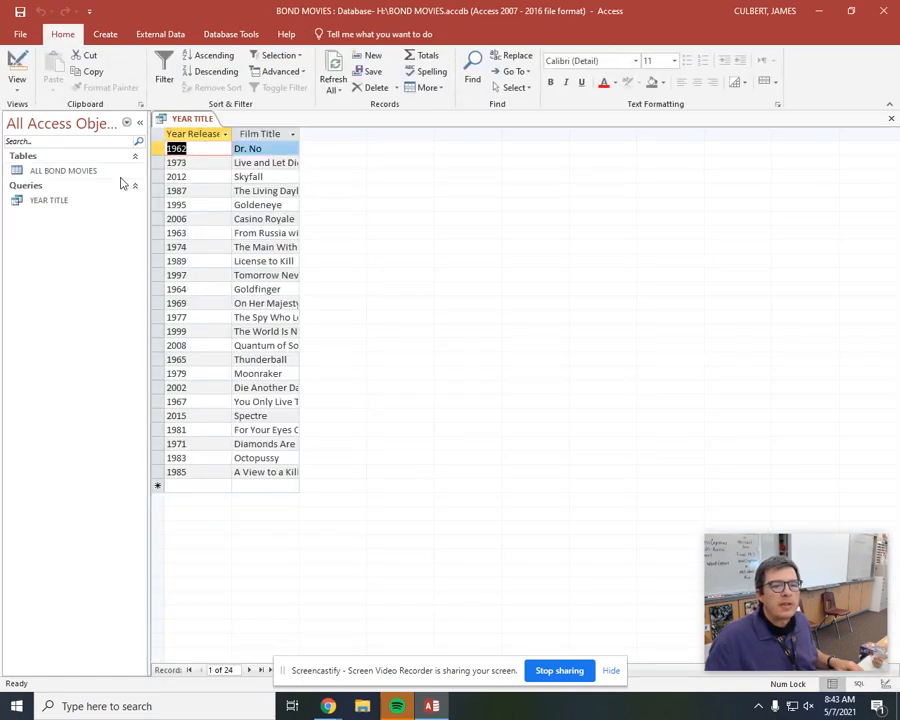
pyautogui.doubleClick(87, 172)
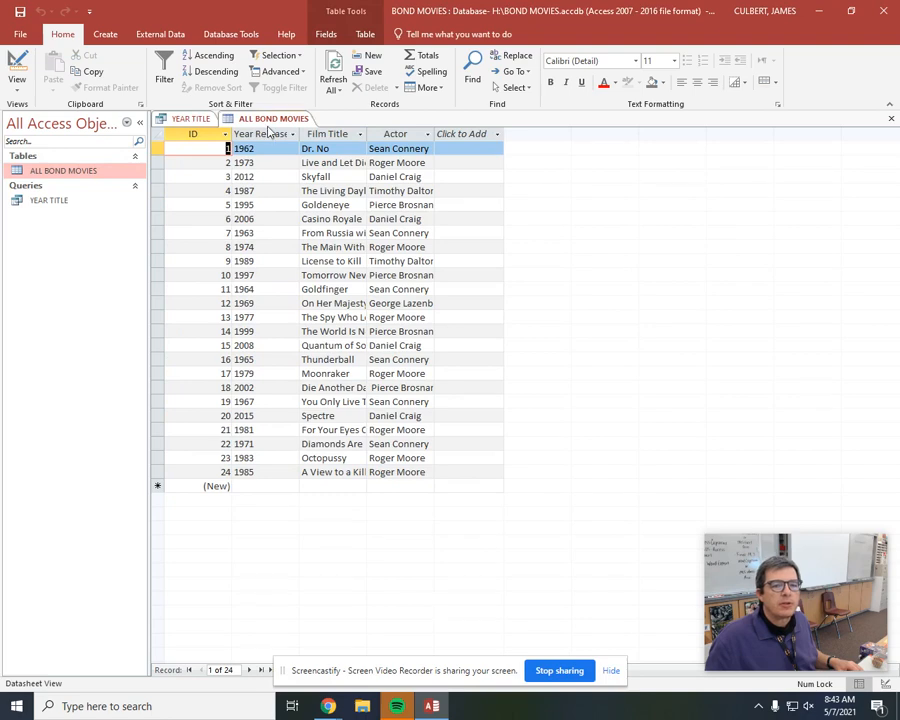
pyautogui.click(183, 120)
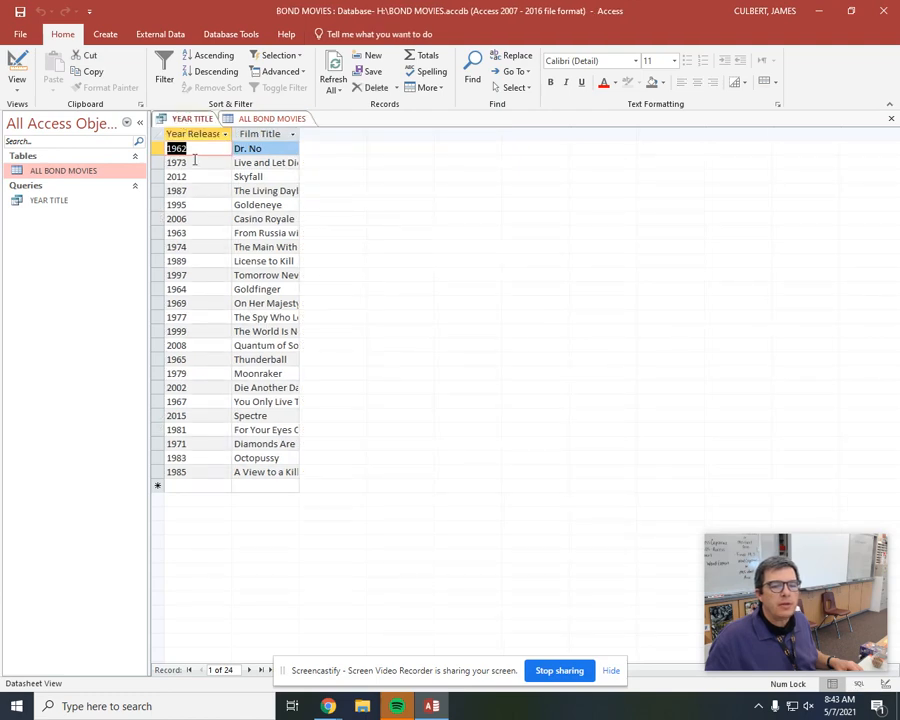
# - Fit the widths of the Film Title and Year Released columns to their contents in the YEAR TITLE results
pyautogui.click(293, 134)
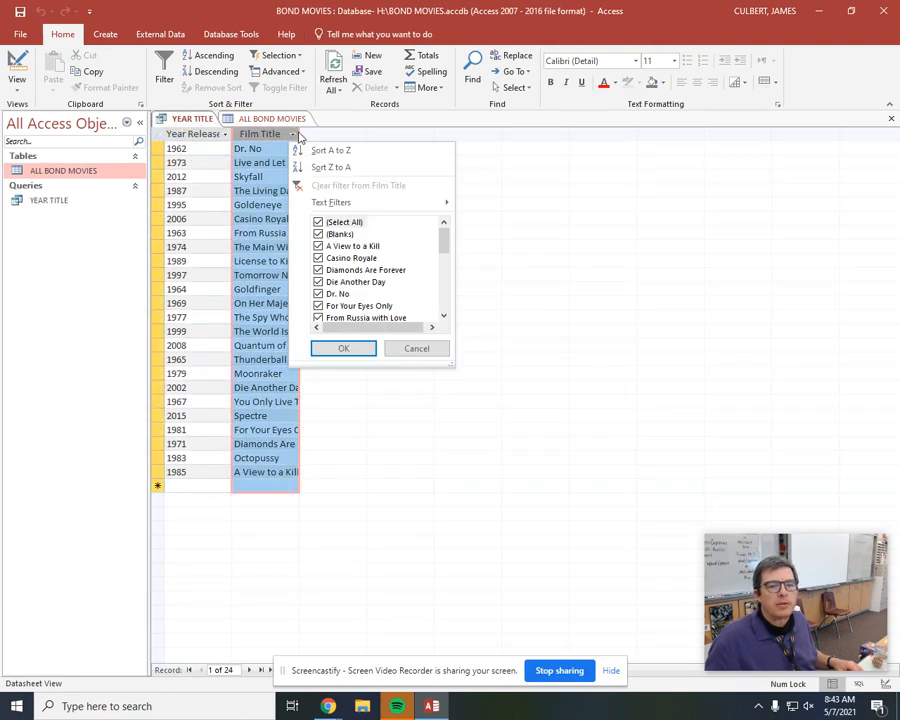
pyautogui.click(296, 137)
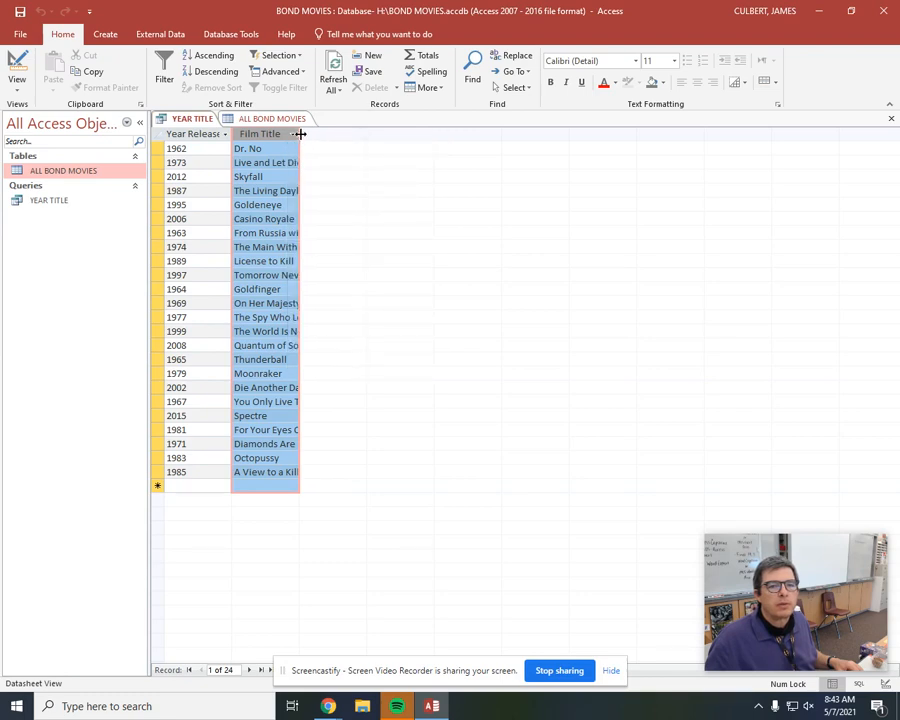
pyautogui.doubleClick(300, 134)
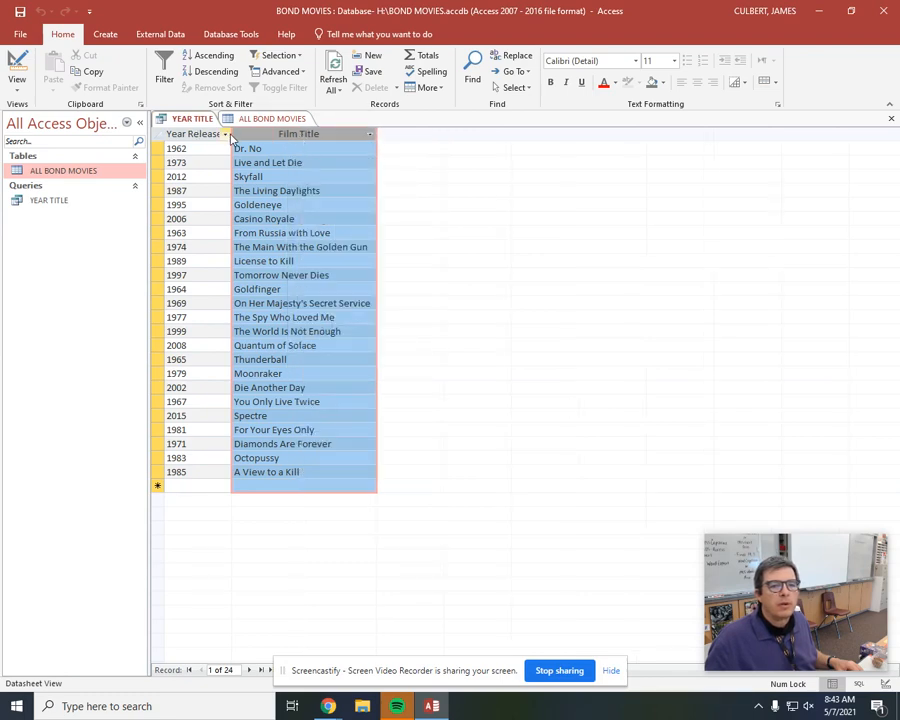
pyautogui.doubleClick(231, 133)
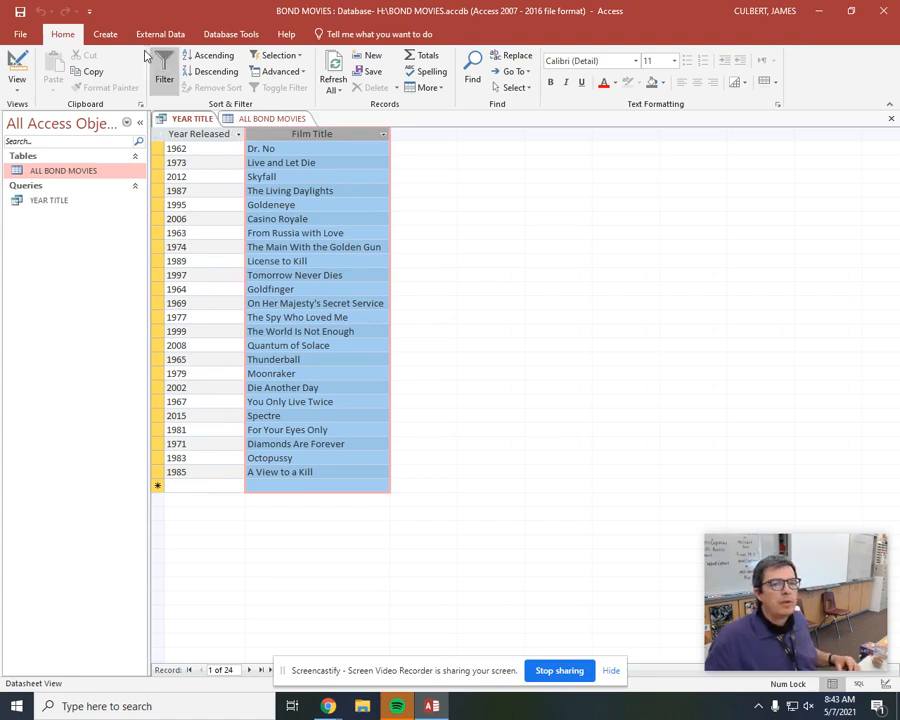
# - Start a new query in Design View based on the ALL BOND MOVIES table
pyautogui.click(106, 37)
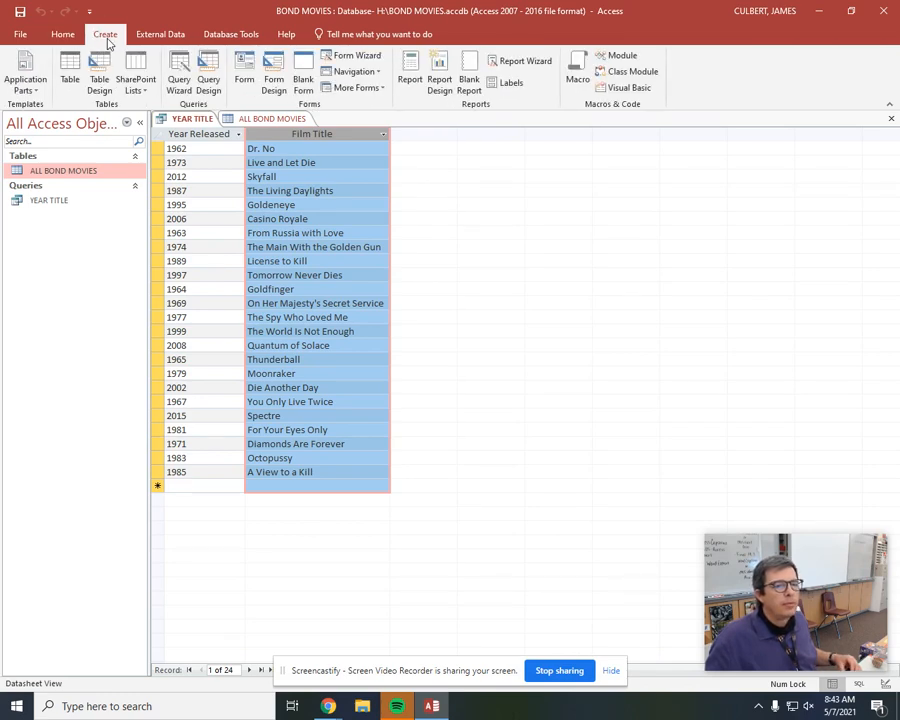
pyautogui.click(208, 70)
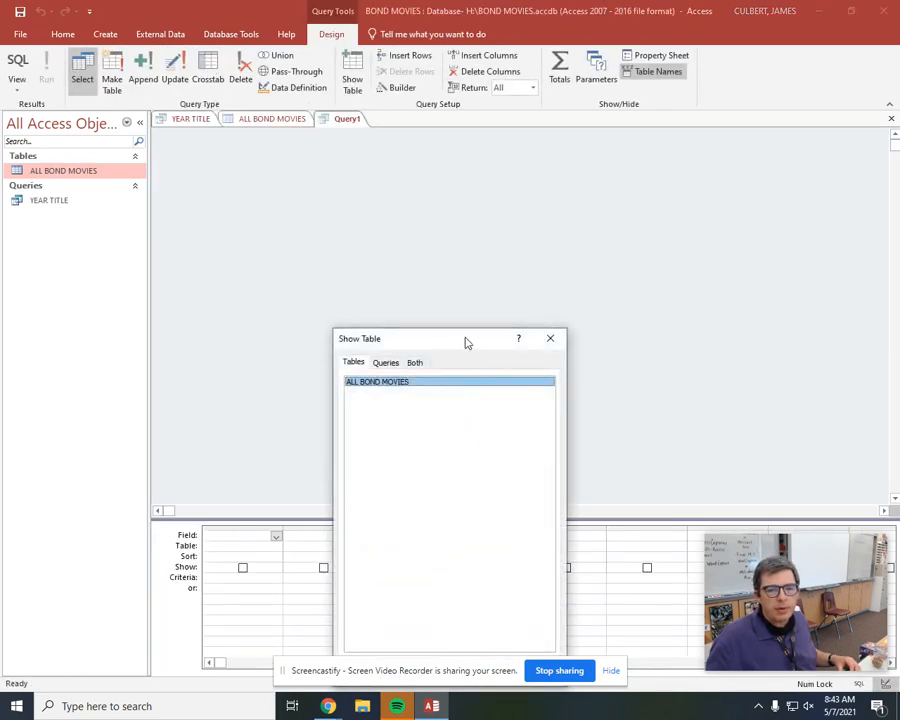
pyautogui.moveTo(464, 340); pyautogui.dragTo(718, 148)
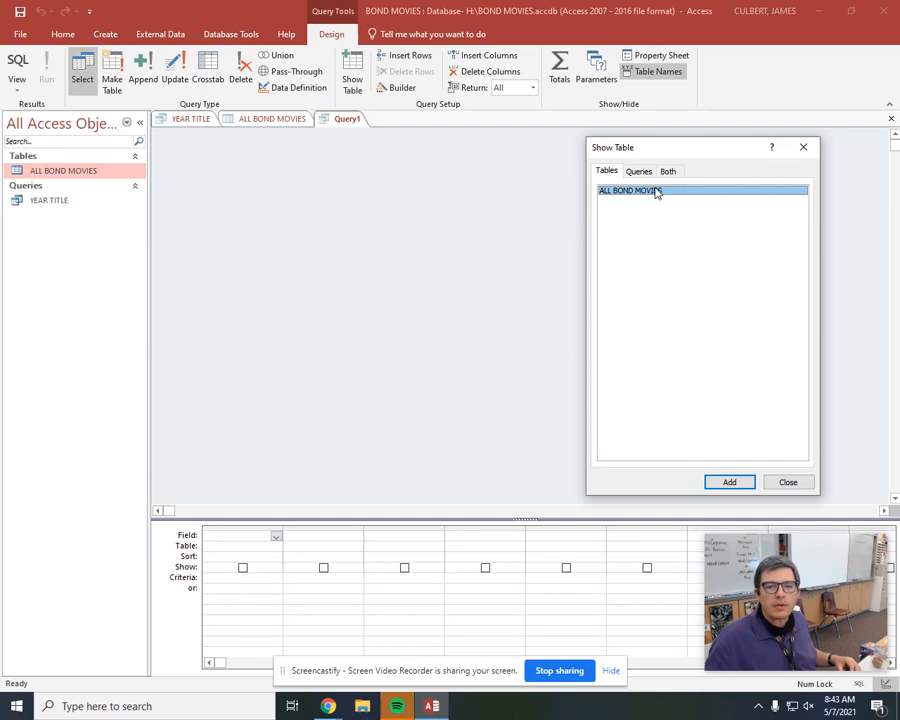
pyautogui.doubleClick(657, 192)
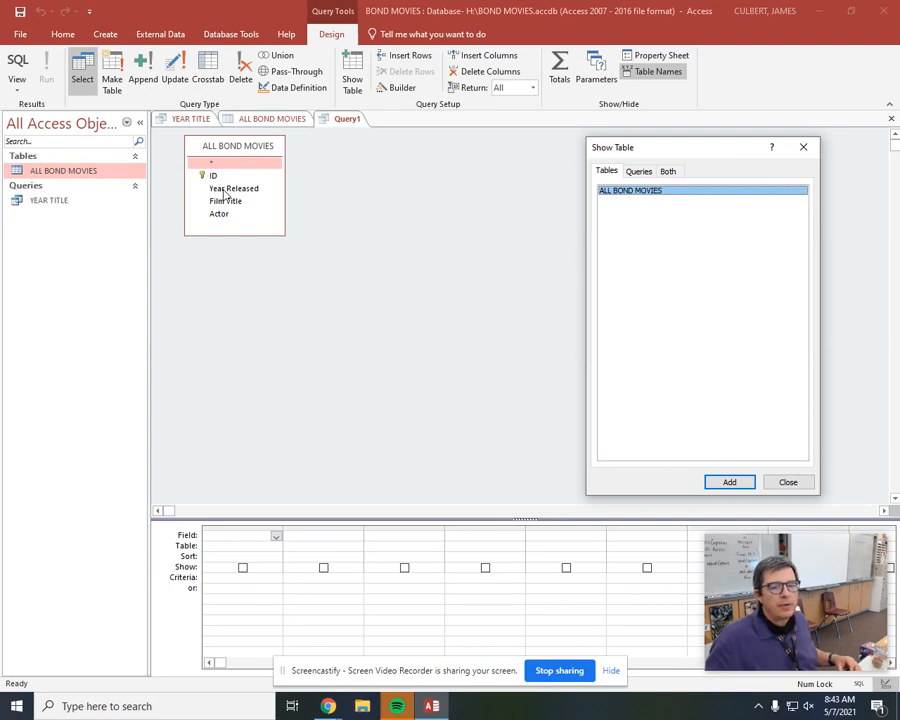
pyautogui.click(788, 482)
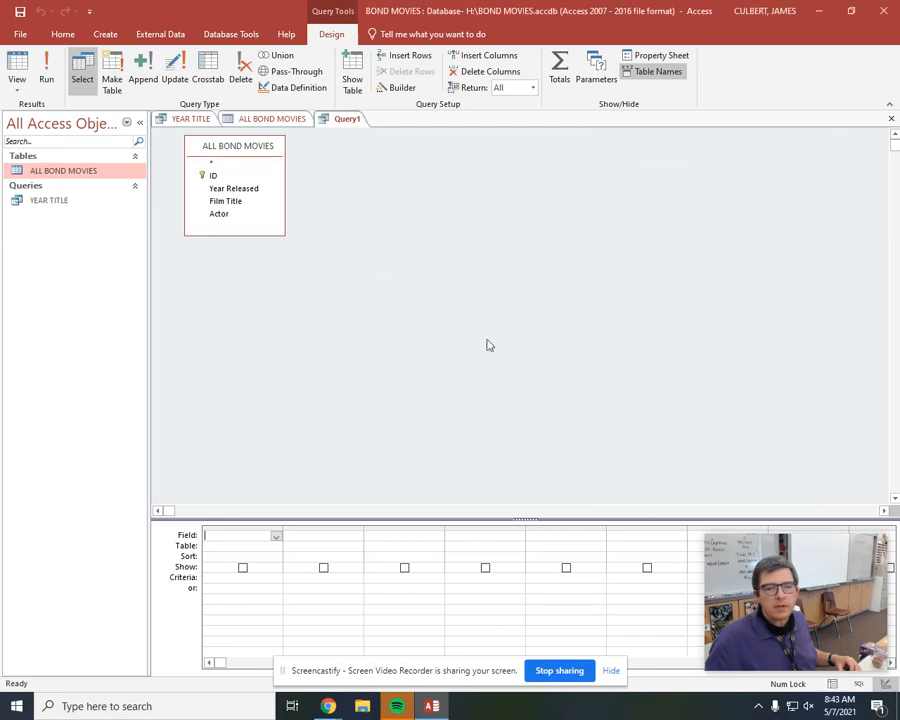
# - Add the Year Released, Film Title and Actor fields to the new query
pyautogui.doubleClick(236, 190)
pyautogui.doubleClick(237, 202)
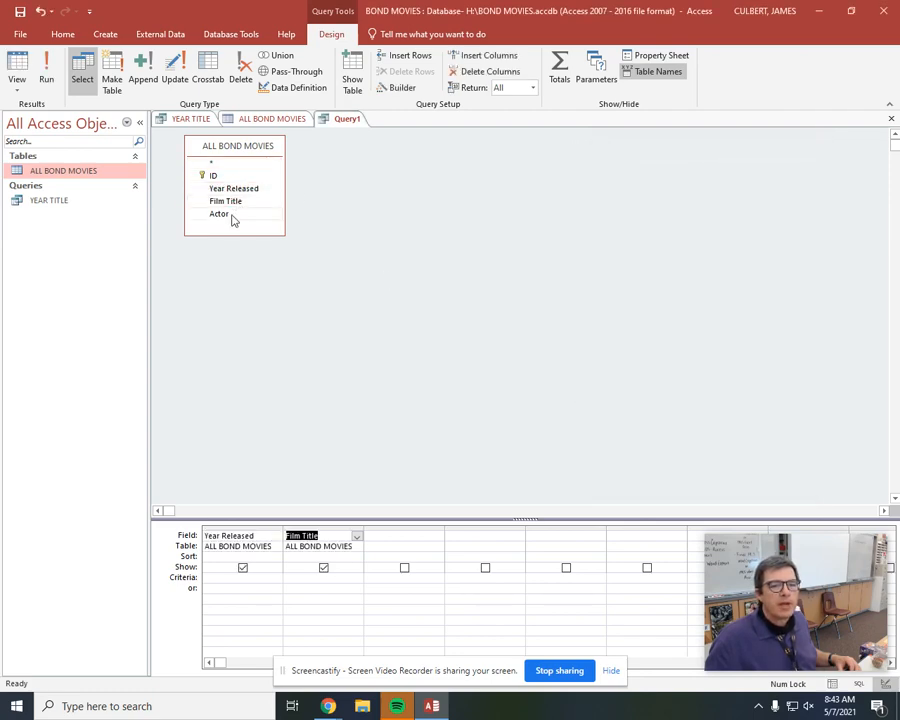
pyautogui.doubleClick(232, 216)
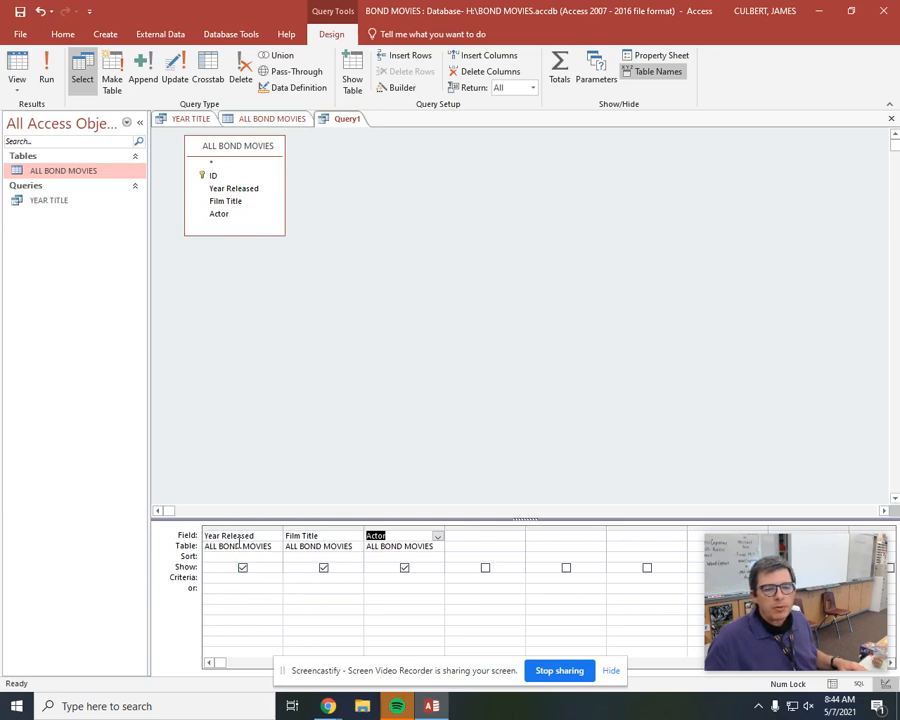
# - Sort the query by Year Released in ascending order and run it
pyautogui.moveTo(312, 520); pyautogui.dragTo(320, 424)
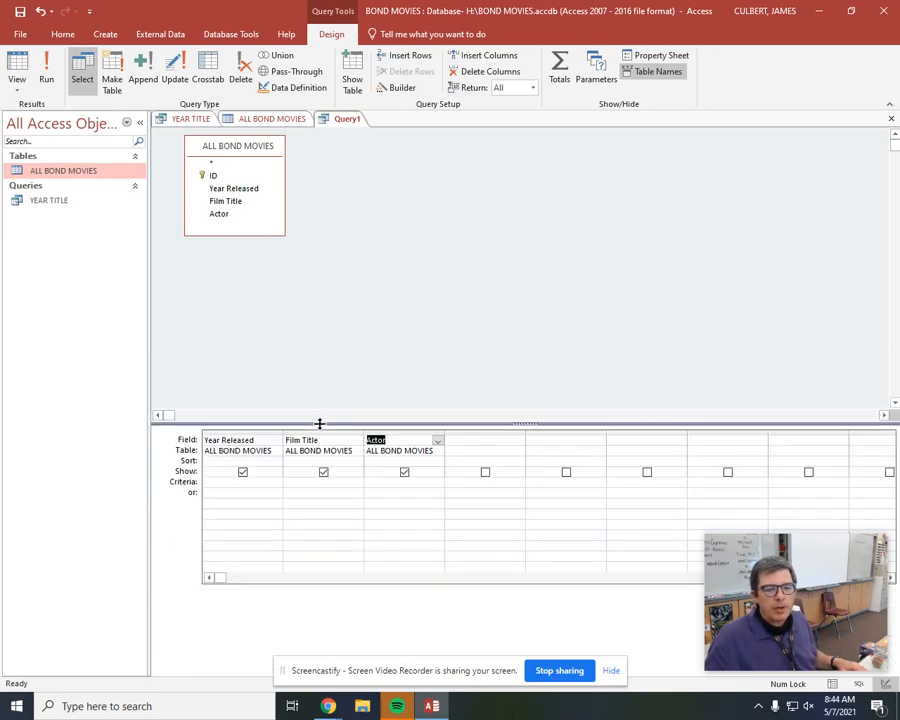
pyautogui.click(207, 460)
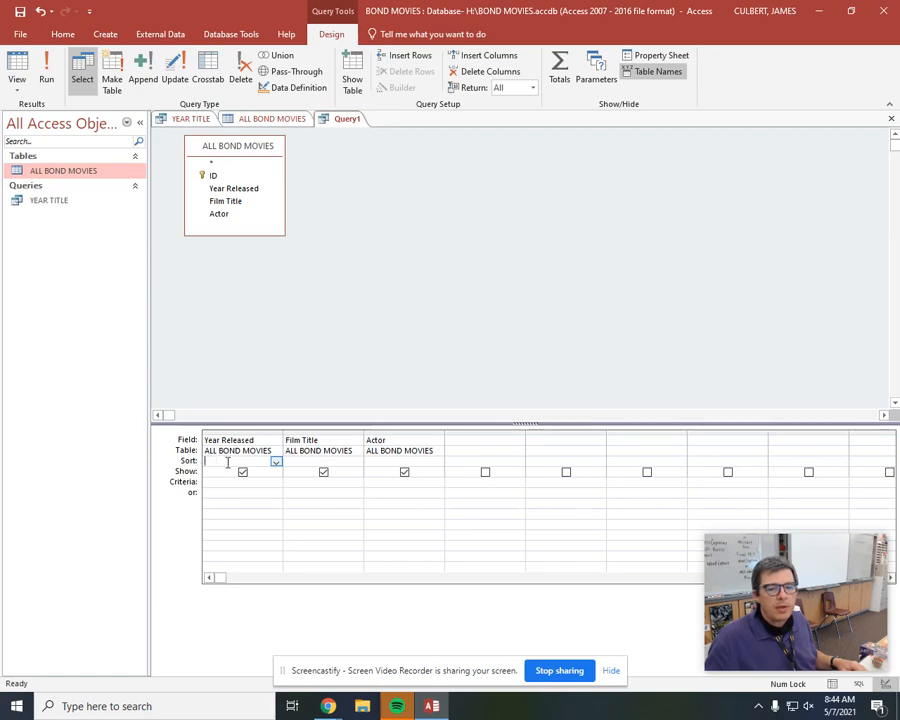
pyautogui.click(276, 462)
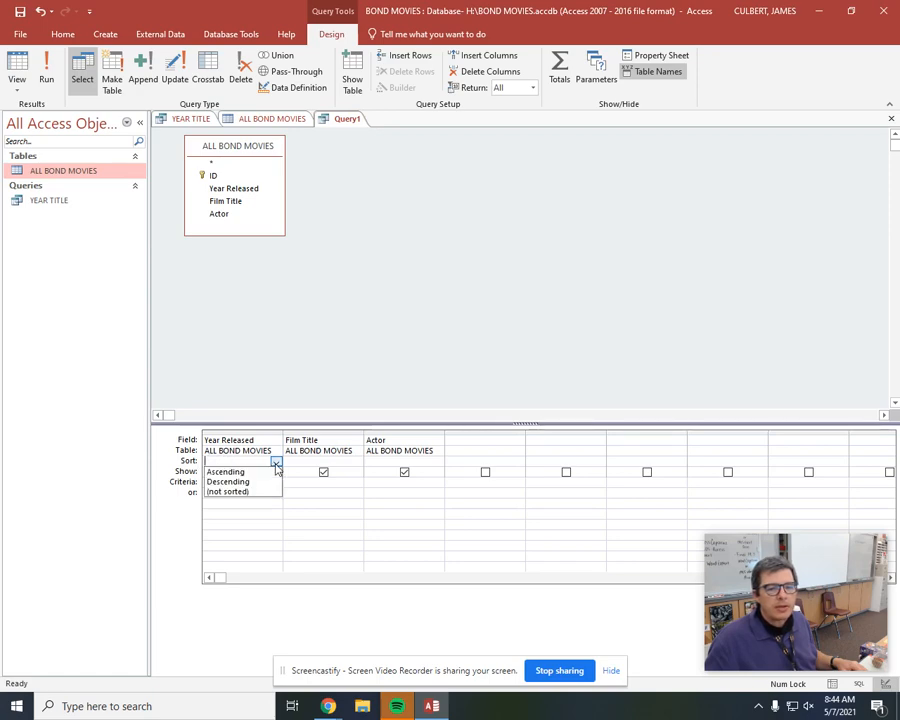
pyautogui.click(263, 476)
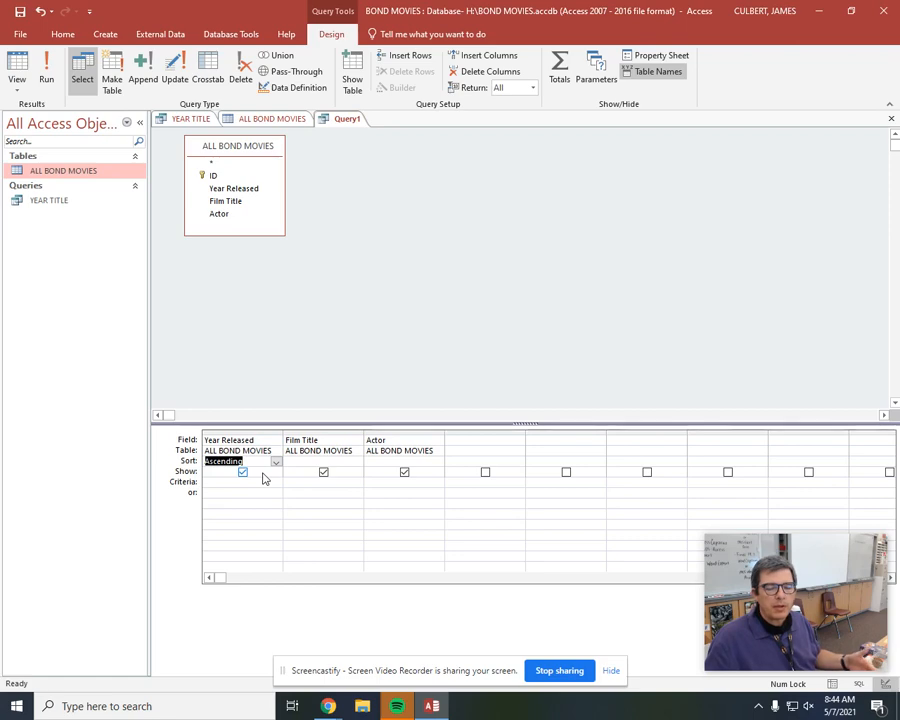
pyautogui.click(47, 75)
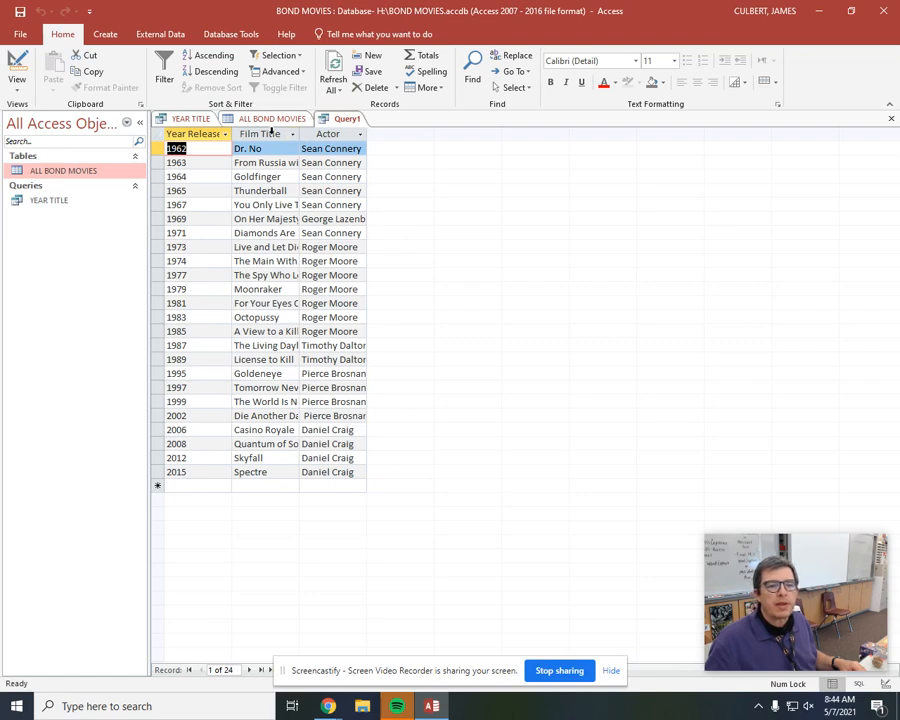
# - Fit the widths of the Year Released, Film Title and Actor columns to their contents in the query results
pyautogui.doubleClick(231, 134)
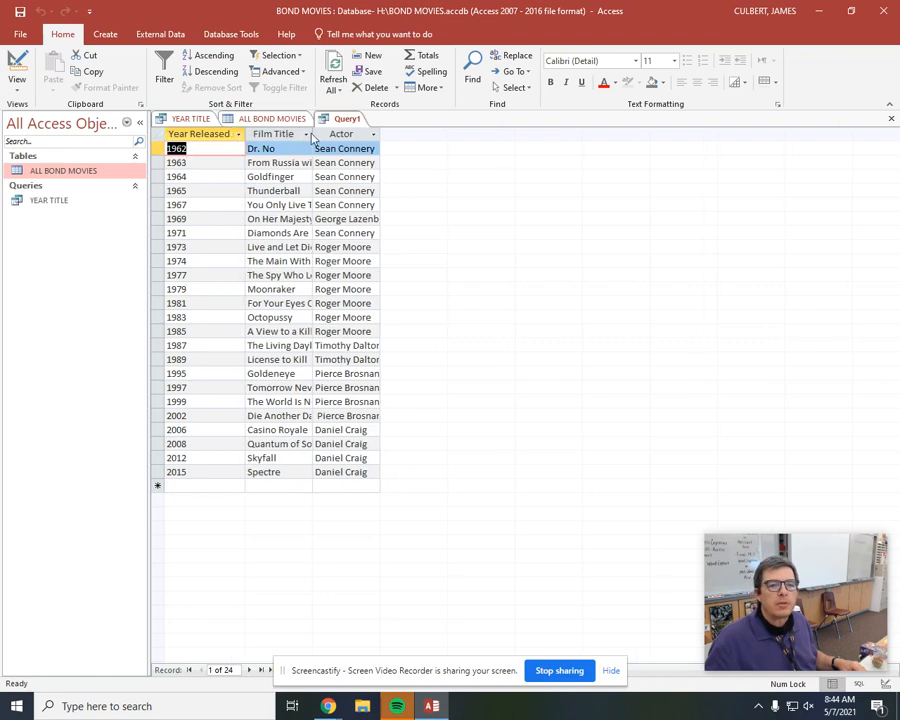
pyautogui.doubleClick(313, 133)
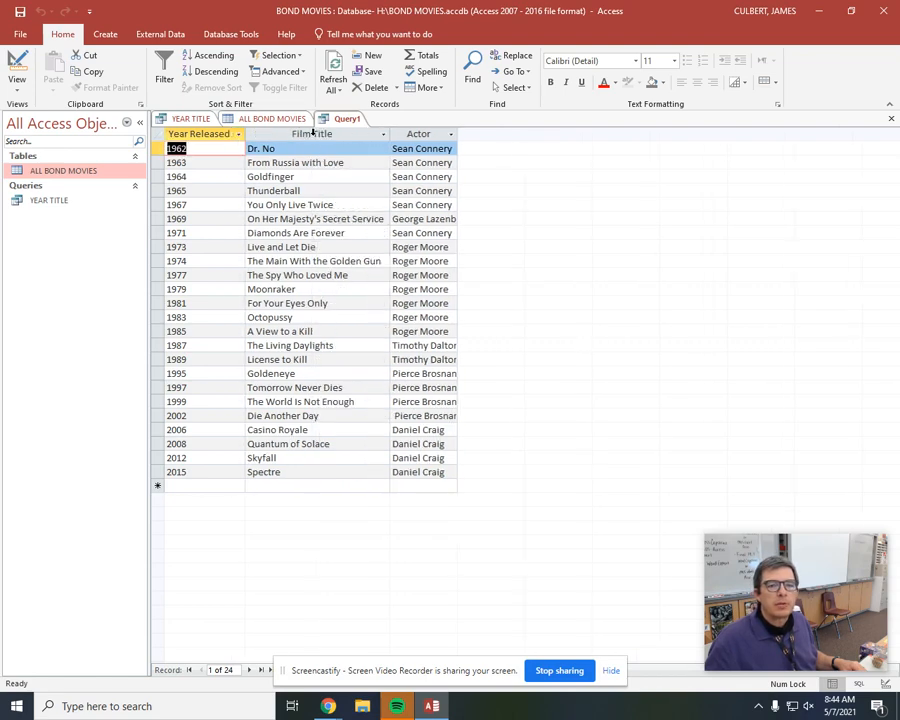
pyautogui.doubleClick(457, 134)
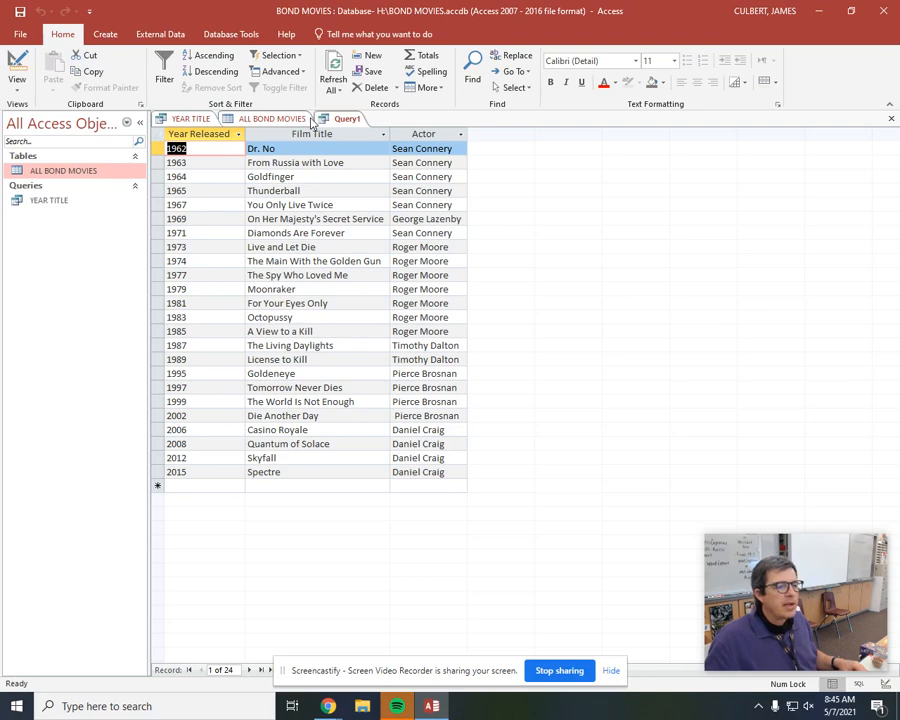
# - Save the sorted query under the name BY YEAR
pyautogui.click(19, 11)
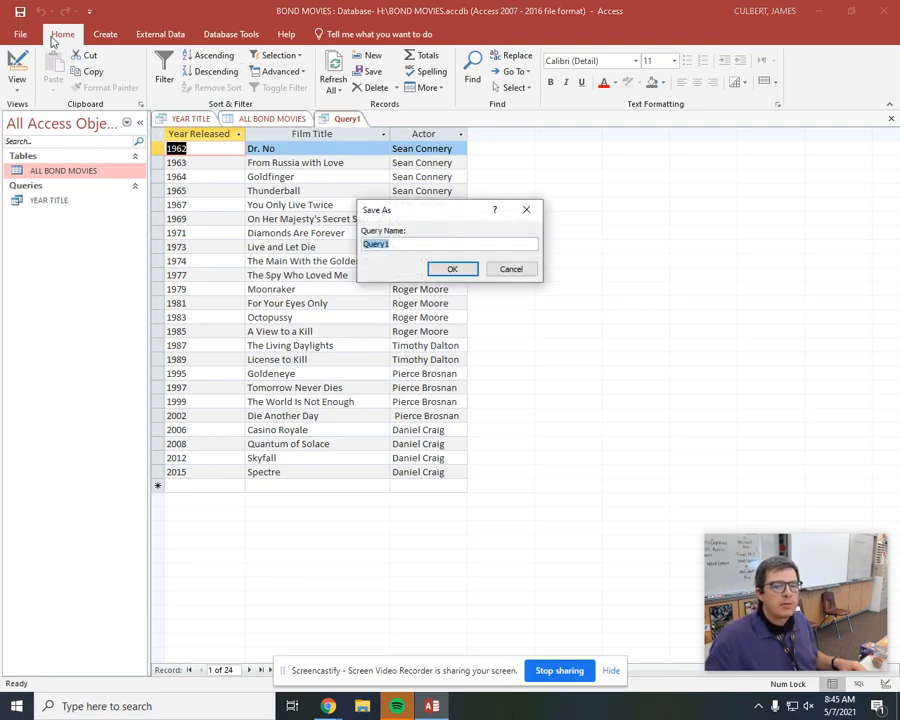
pyautogui.write('by')
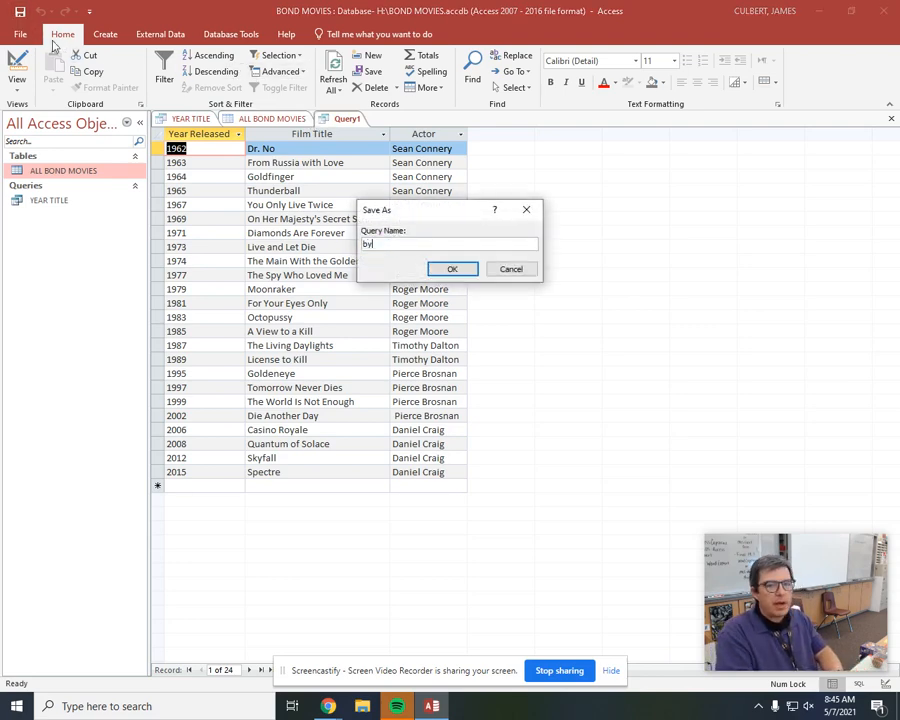
pyautogui.press('BackSpace')
pyautogui.press('BackSpace')
pyautogui.press('capslock')
pyautogui.write('BY YEAR')
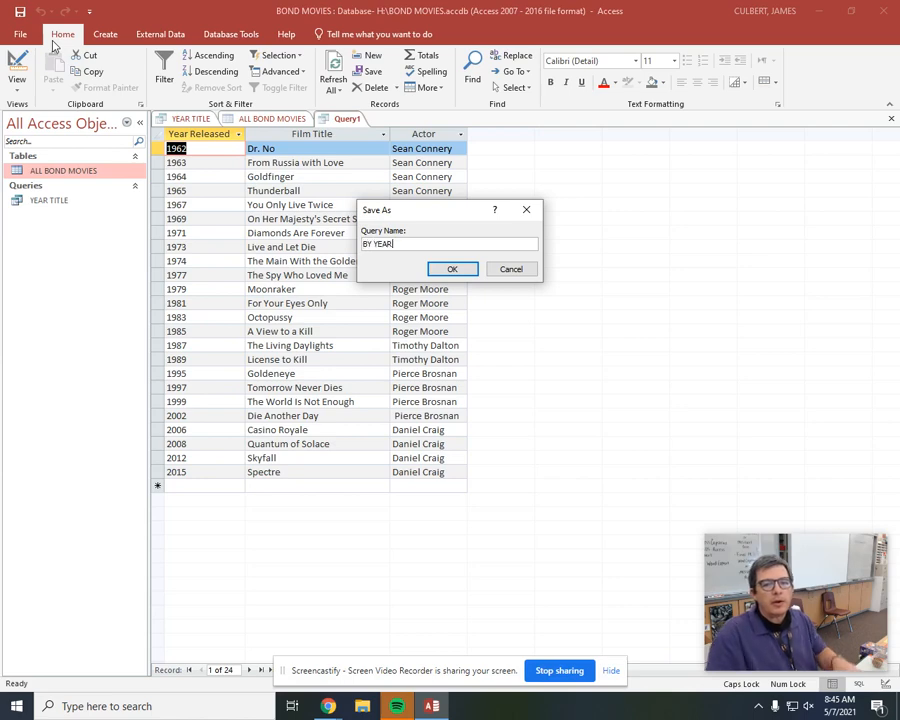
pyautogui.press('Return')
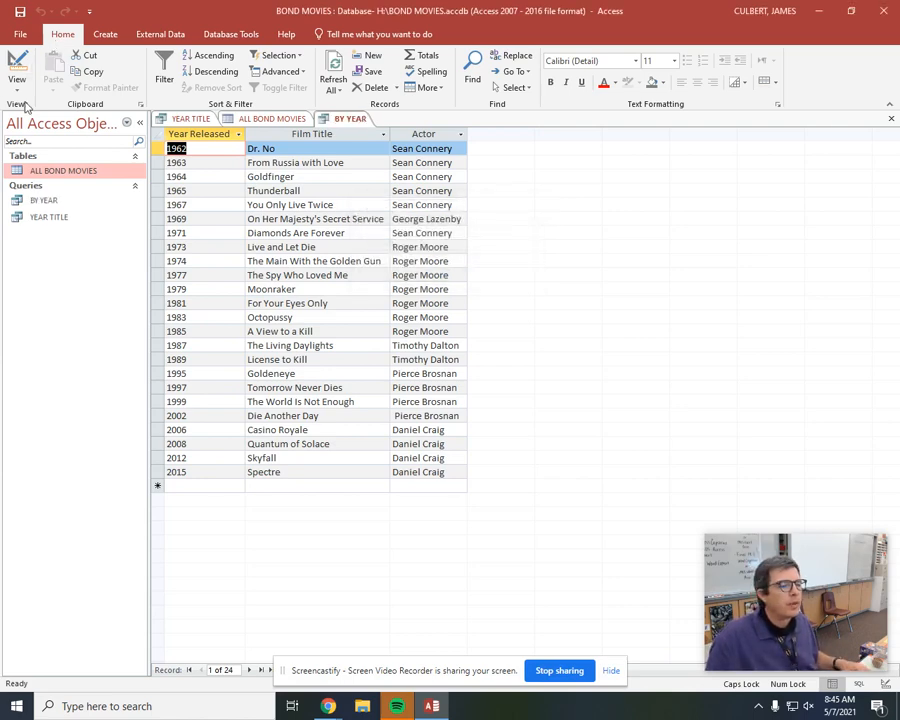
# - Start another query in Design View using the ALL BOND MOVIES table as its source
pyautogui.click(105, 34)
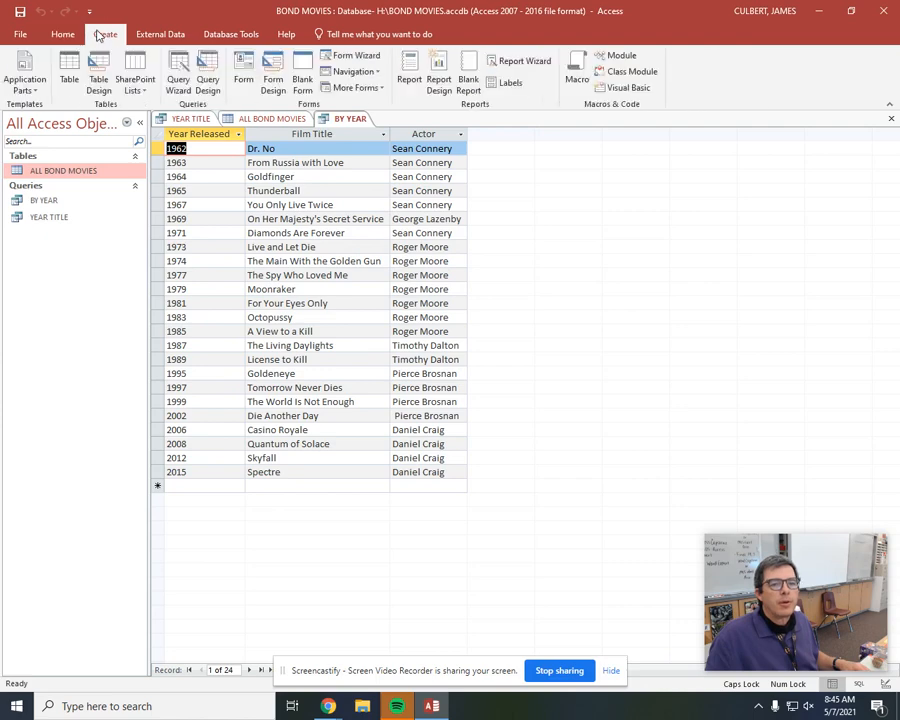
pyautogui.click(208, 82)
pyautogui.moveTo(445, 349); pyautogui.dragTo(737, 156)
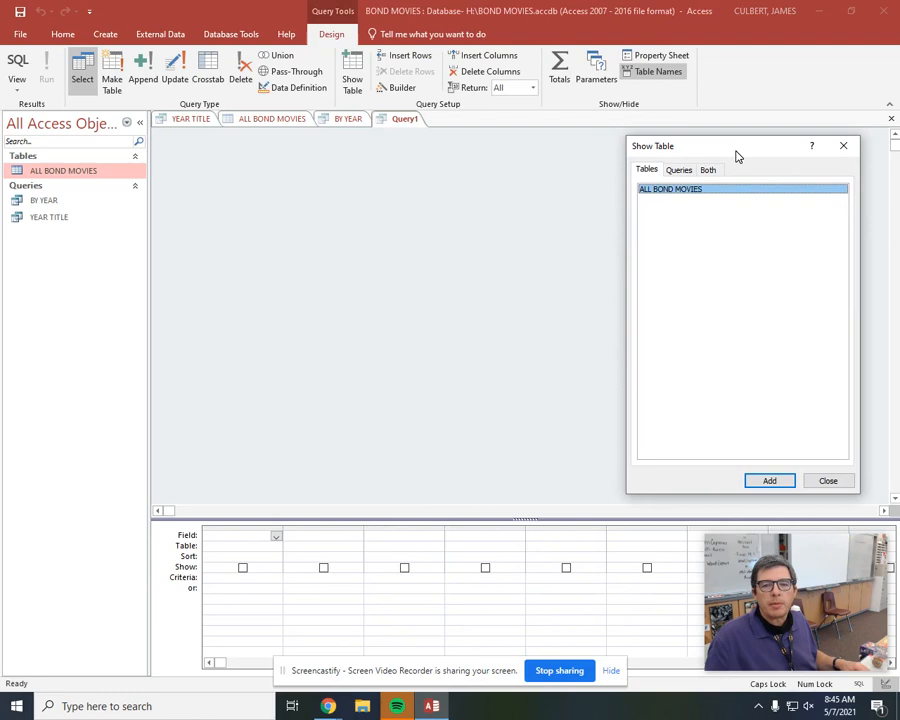
pyautogui.doubleClick(701, 194)
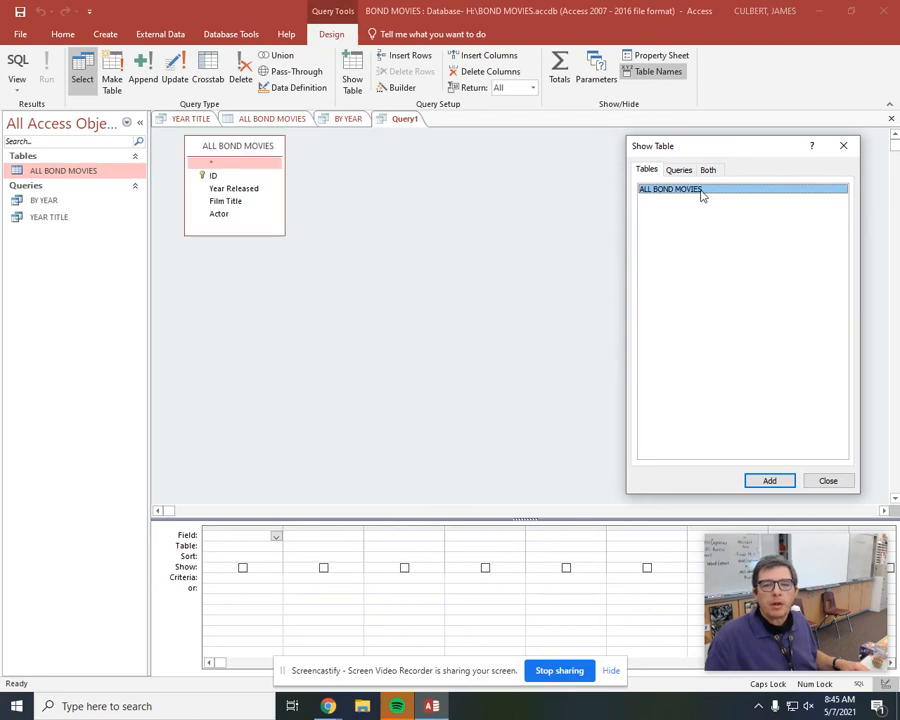
pyautogui.click(838, 482)
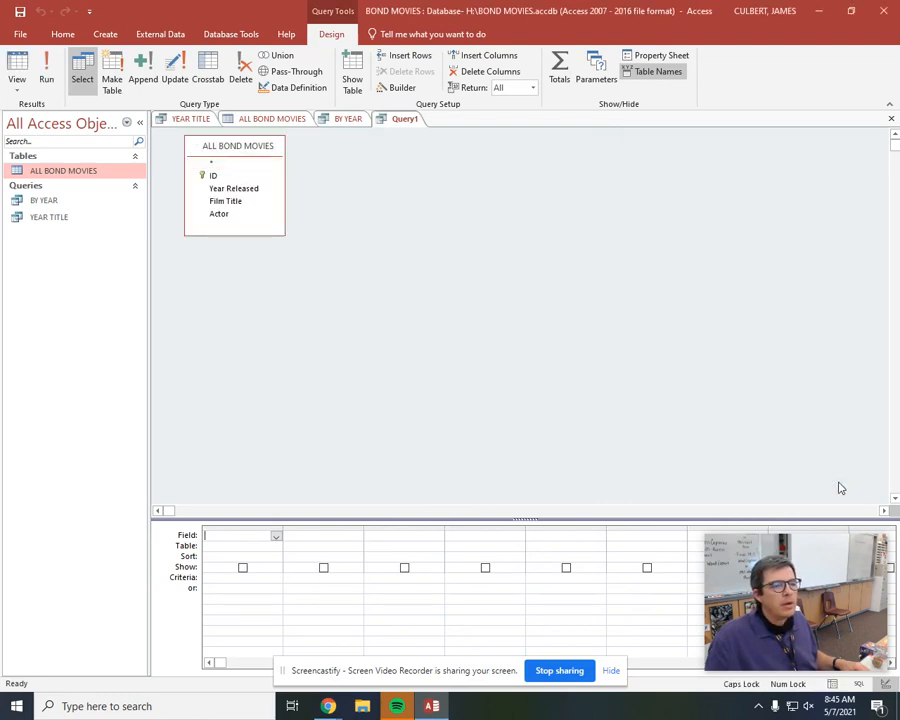
# - Add Year Released, Film Title and Actor from ALL BOND MOVIES to the query grid
pyautogui.doubleClick(234, 189)
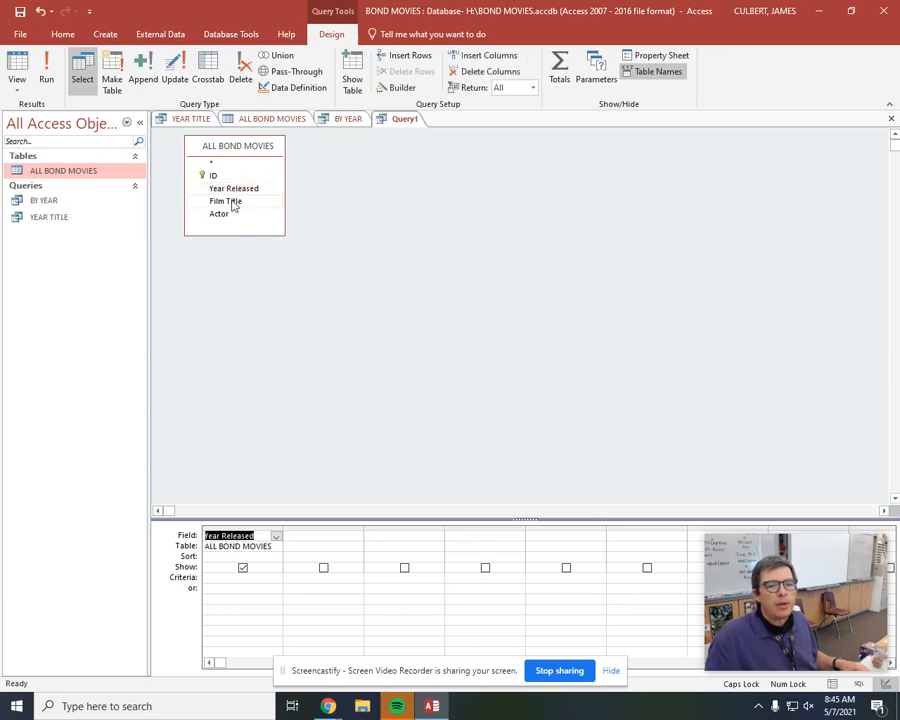
pyautogui.doubleClick(230, 201)
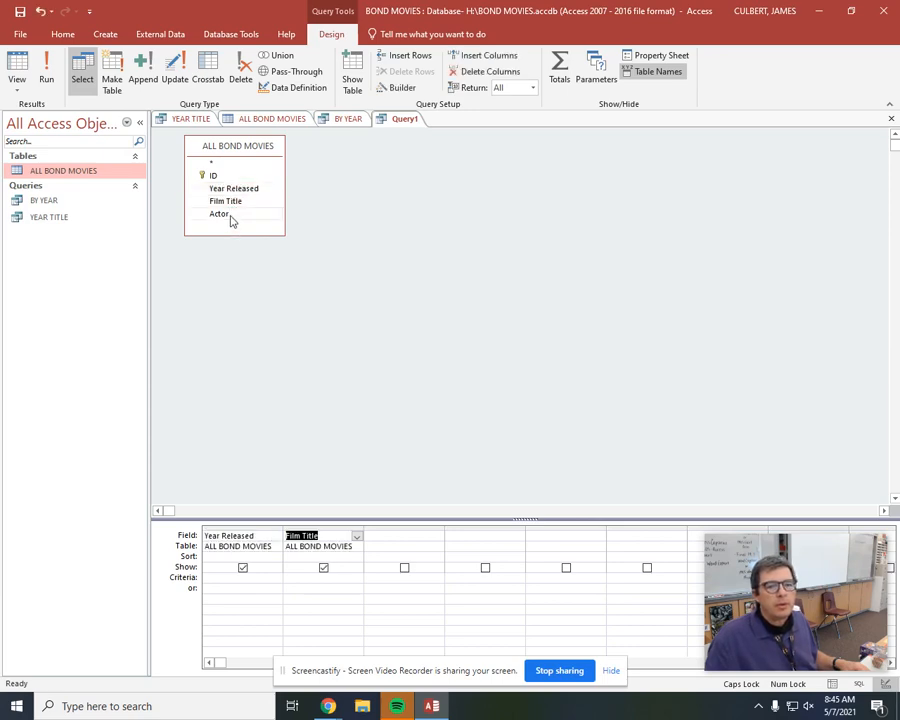
pyautogui.doubleClick(225, 214)
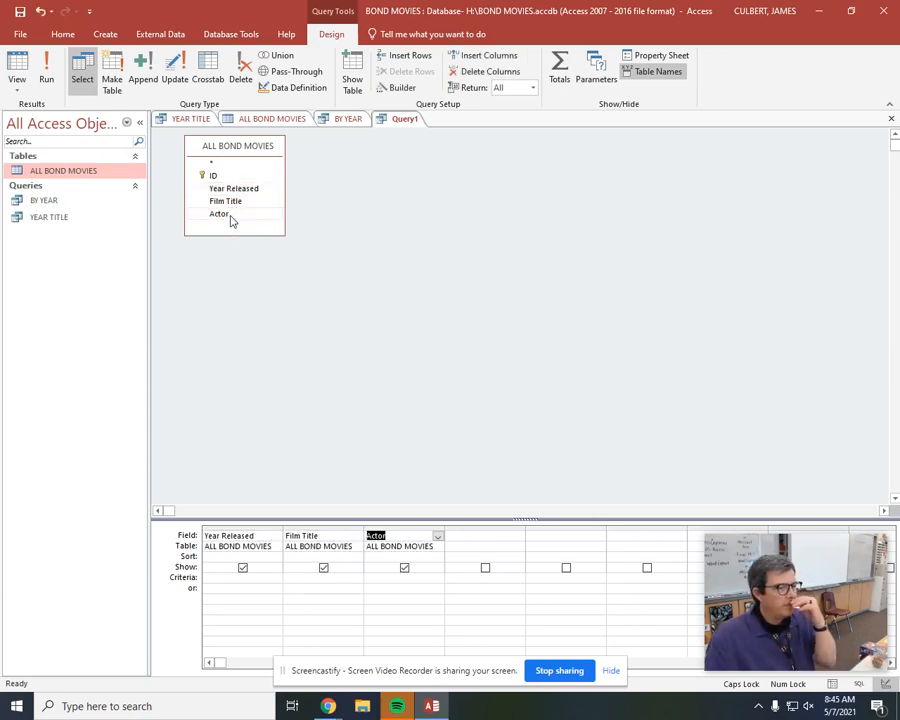
# - Set the Actor field's criteria to "Sean Connery" and run the query
pyautogui.click(372, 581)
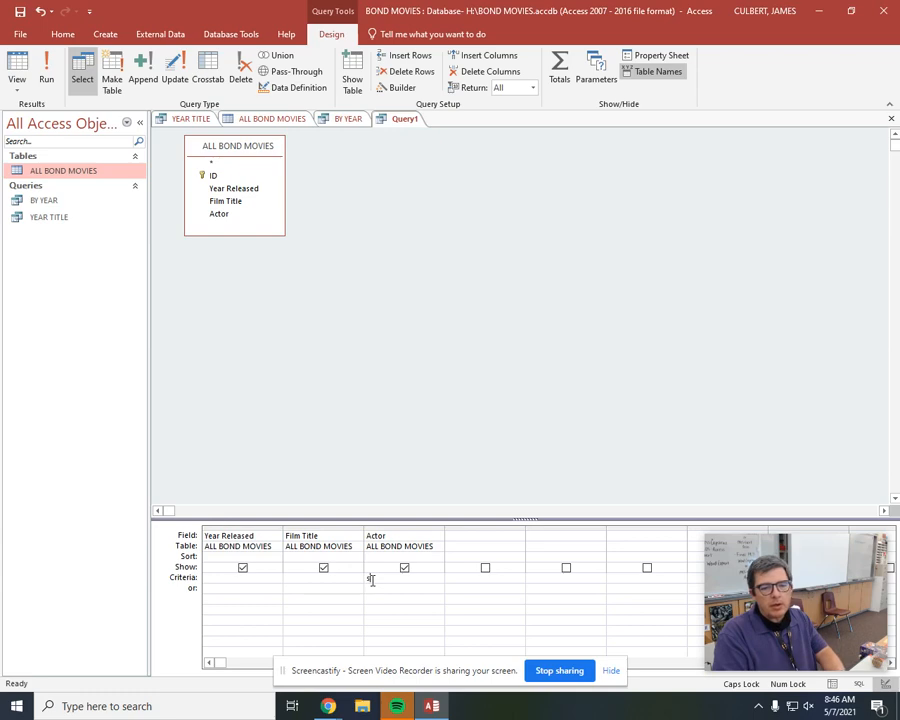
pyautogui.write('ea')
pyautogui.press('BackSpace')
pyautogui.press('BackSpace')
pyautogui.write('S')
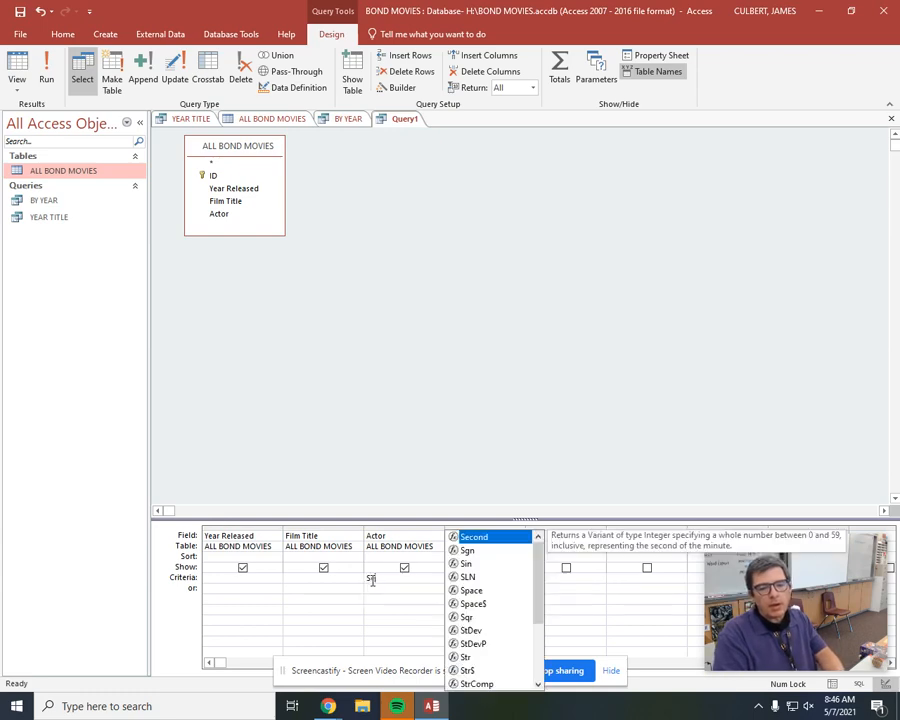
pyautogui.press('capslock')
pyautogui.write('tan ')
pyautogui.write('Connery')
pyautogui.press('Tab')
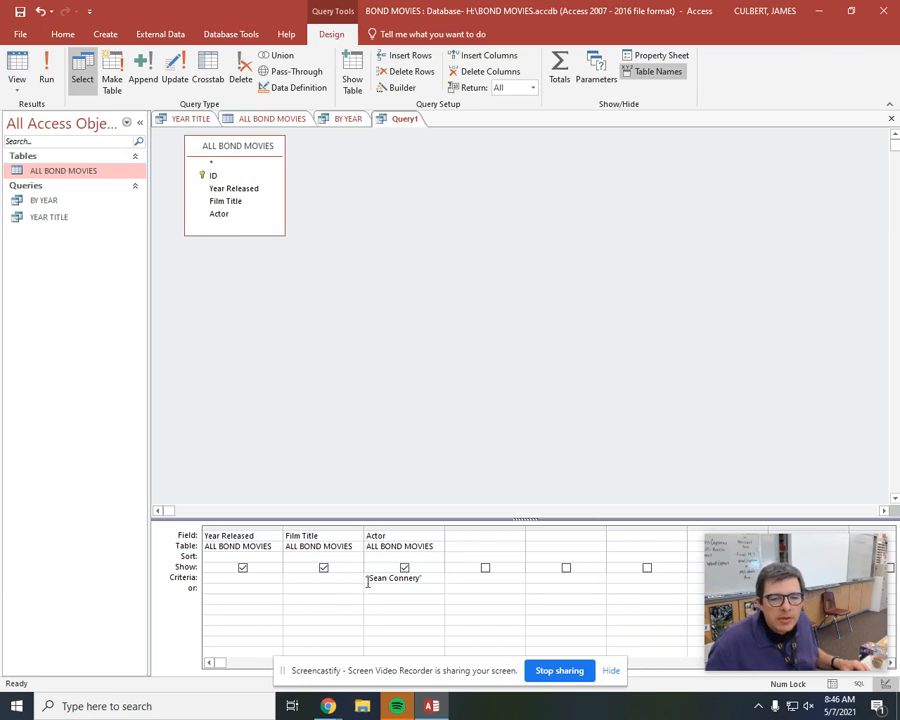
pyautogui.click(43, 70)
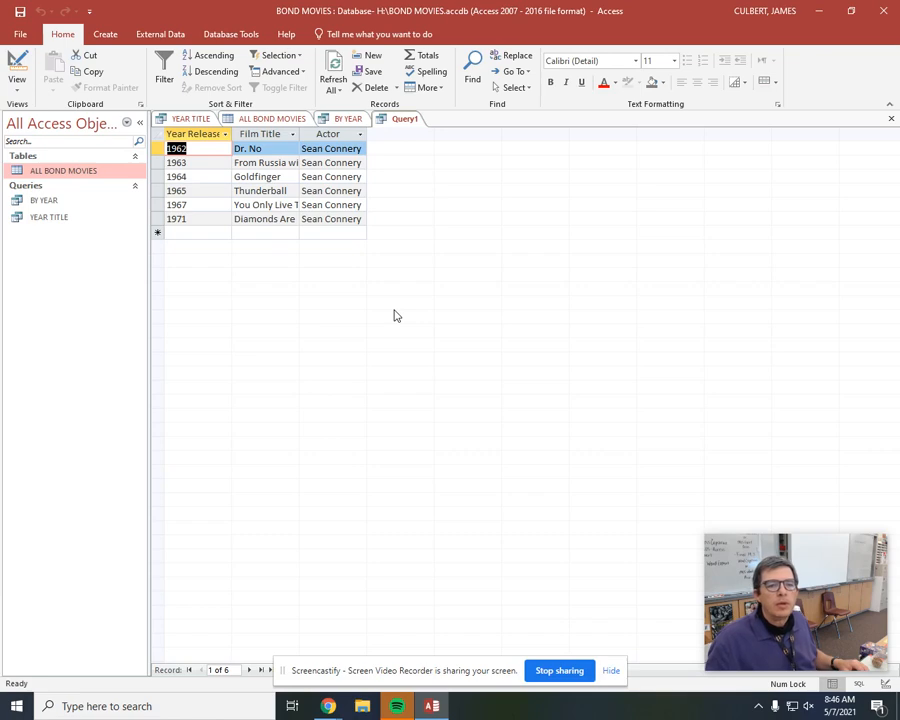
# - Save the filtered actor query under the name CONNERY MOVIES
pyautogui.click(18, 13)
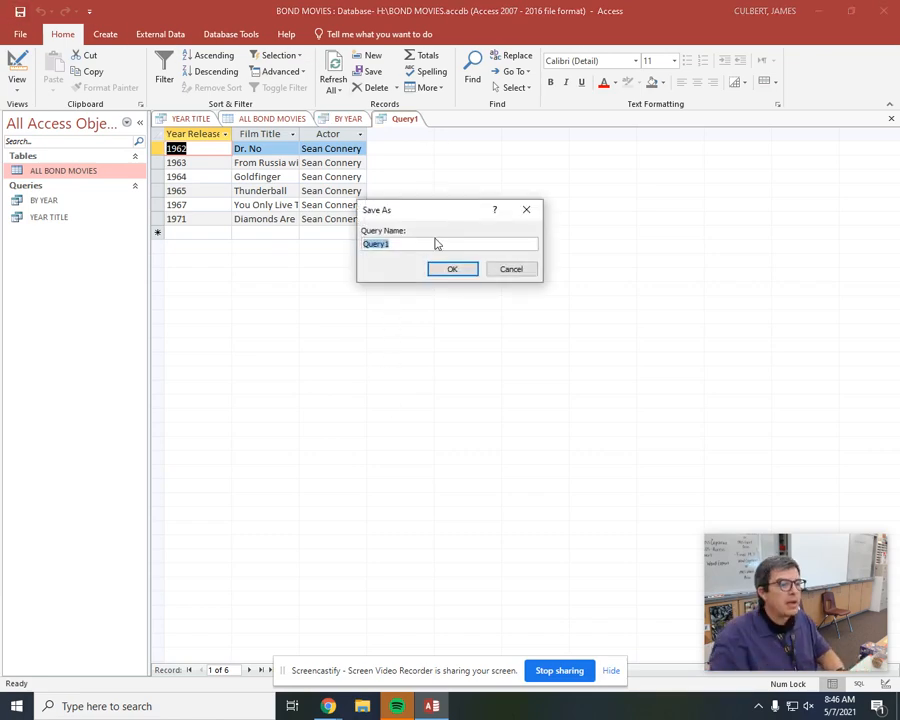
pyautogui.press('capslock')
pyautogui.write('CO')
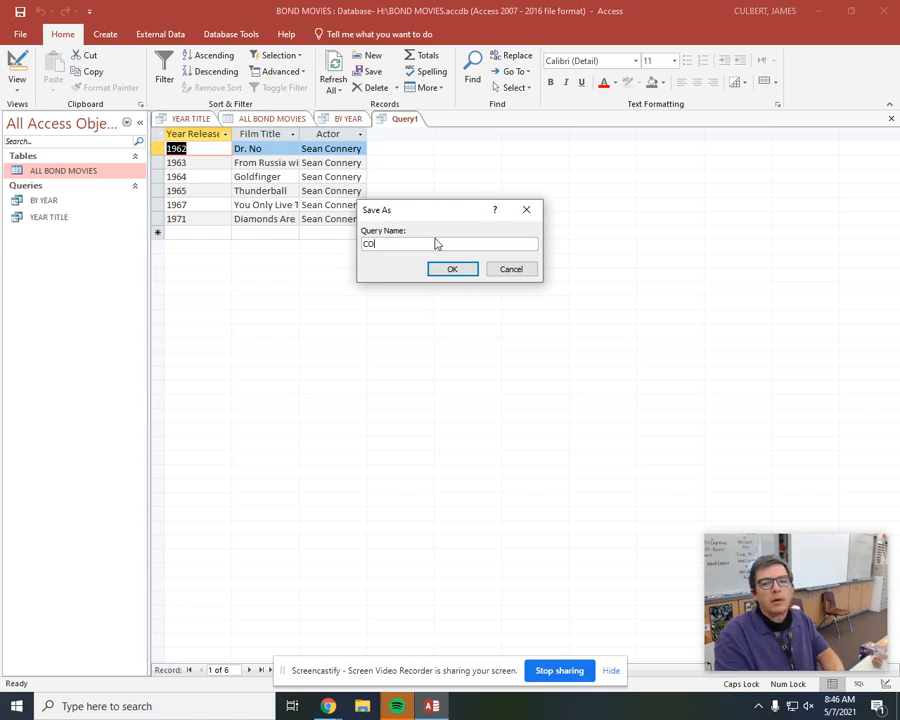
pyautogui.write('NNERY')
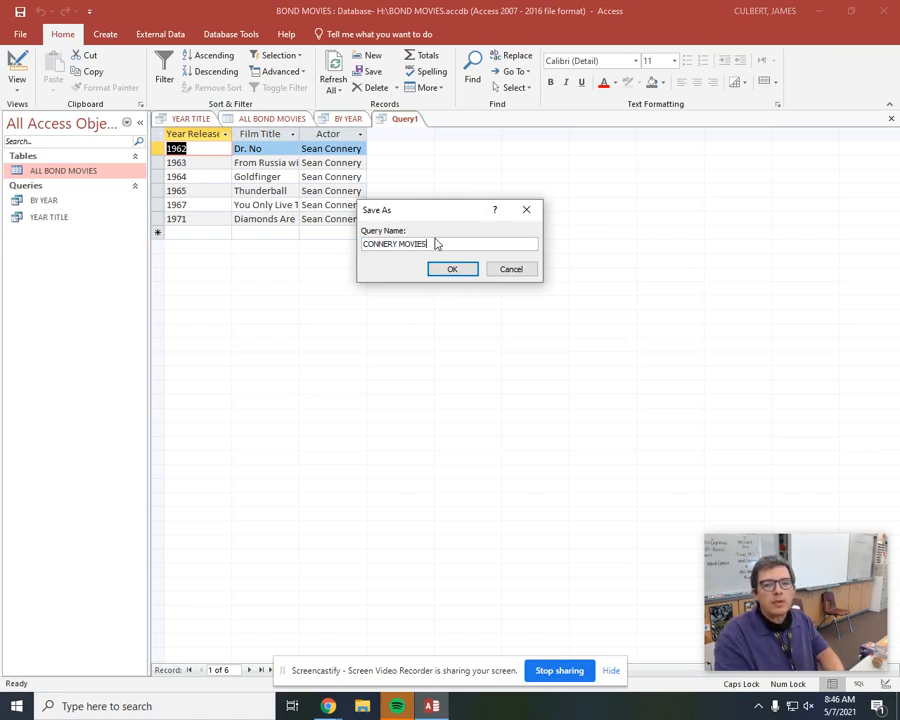
pyautogui.write(' MOVIES')
pyautogui.press('Return')
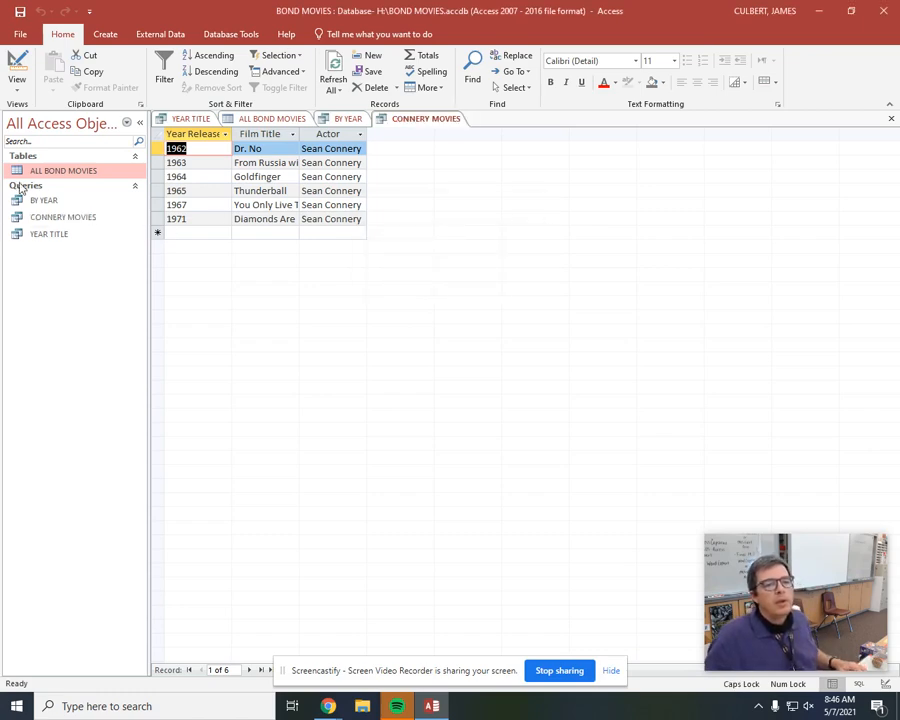
# - Close all open tables and queries, saving the layout changes to the YEAR TITLE query
pyautogui.rightClick(396, 122)
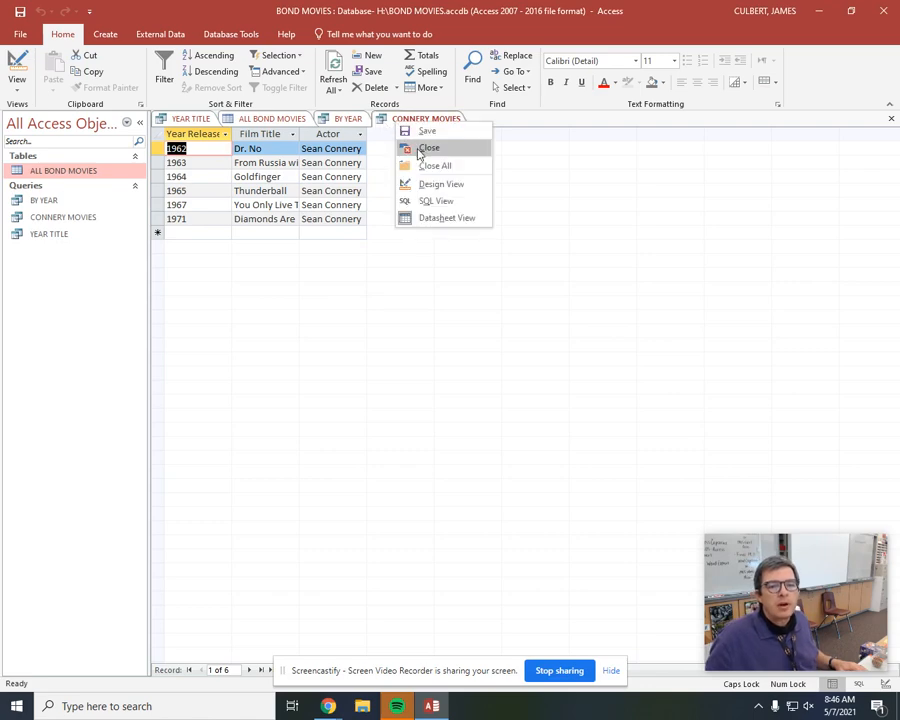
pyautogui.click(418, 166)
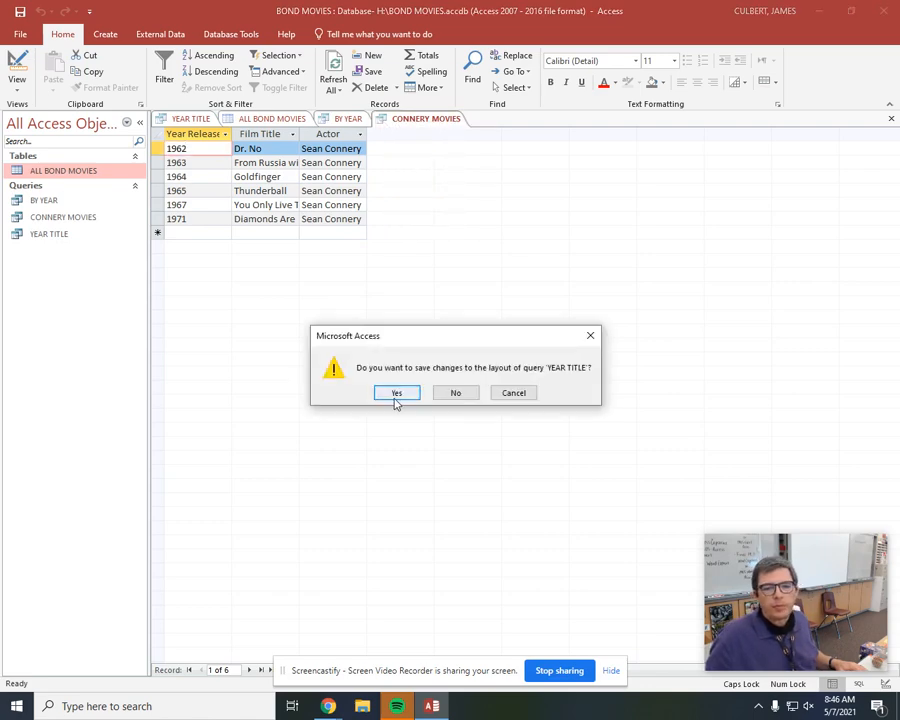
pyautogui.click(396, 395)
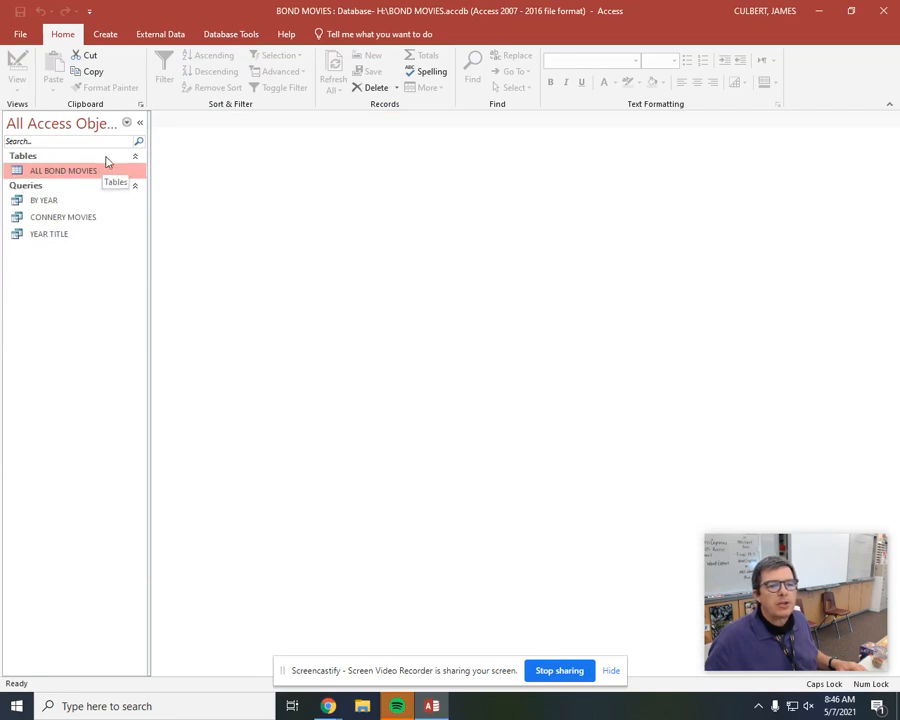
pyautogui.click(127, 123)
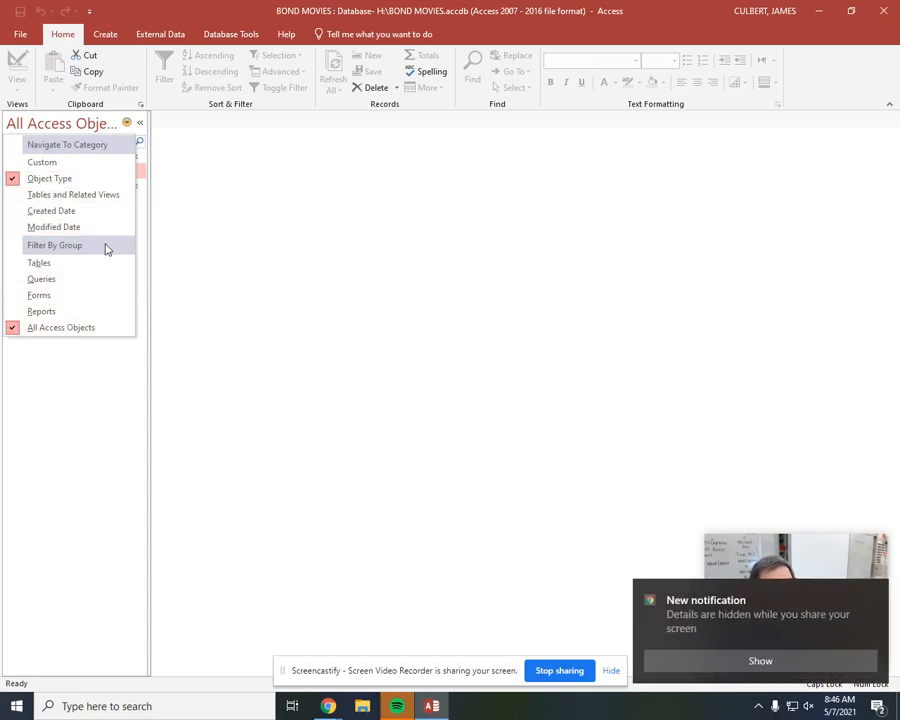
pyautogui.click(196, 252)
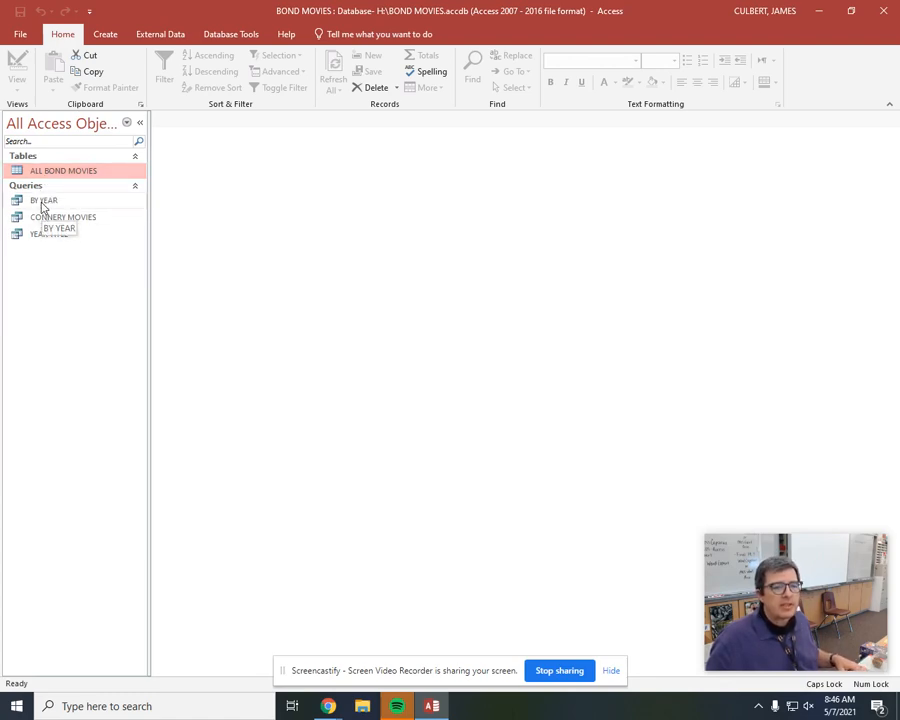
# - Open the saved BY YEAR, CONNERY MOVIES and YEAR TITLE queries to review their records
pyautogui.click(42, 203)
pyautogui.doubleClick(42, 203)
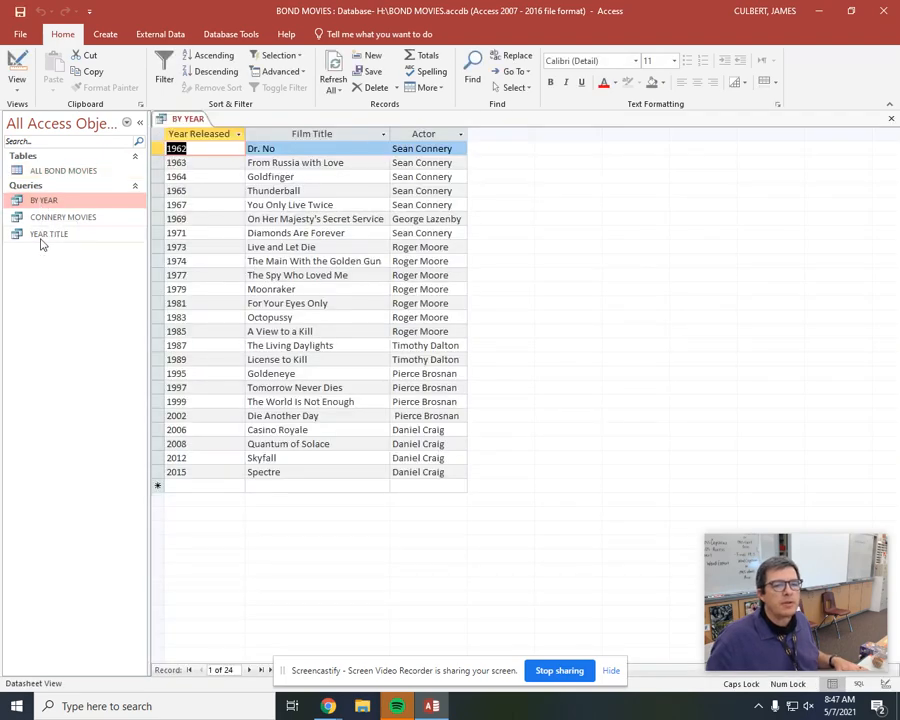
pyautogui.doubleClick(43, 219)
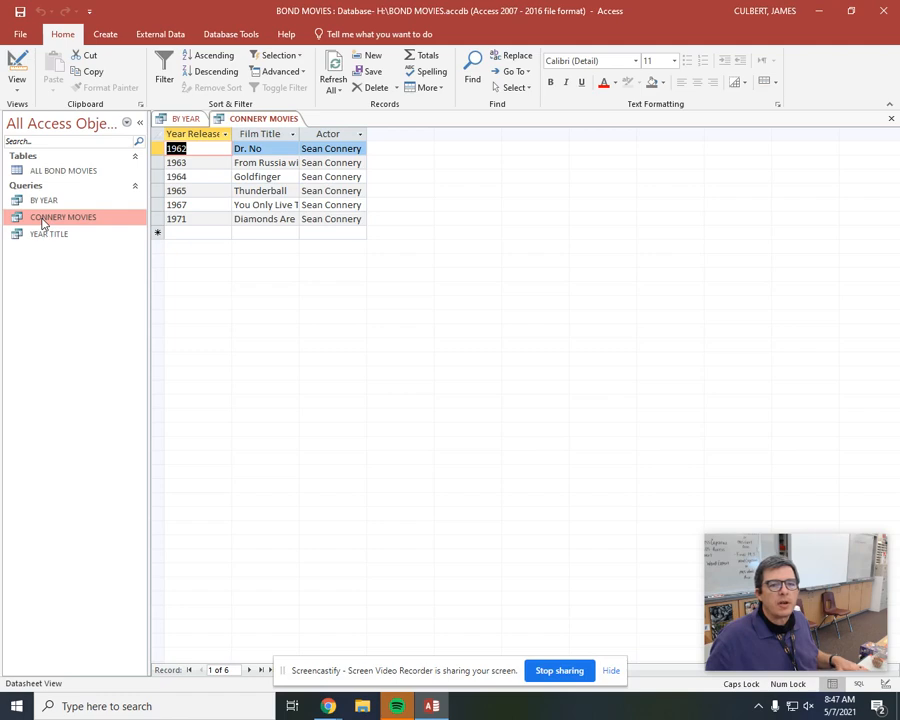
pyautogui.doubleClick(48, 236)
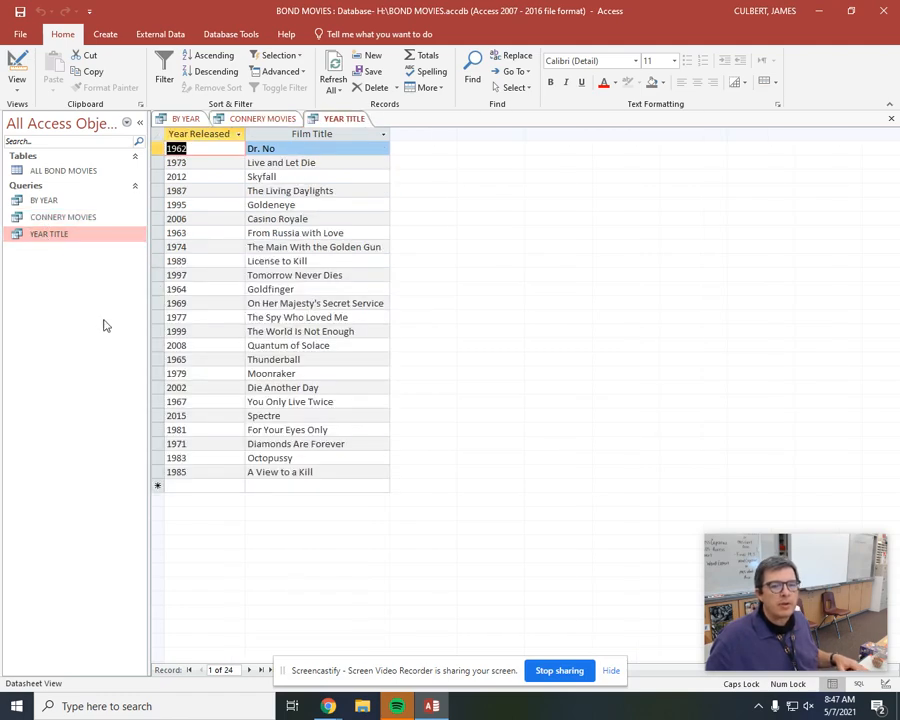